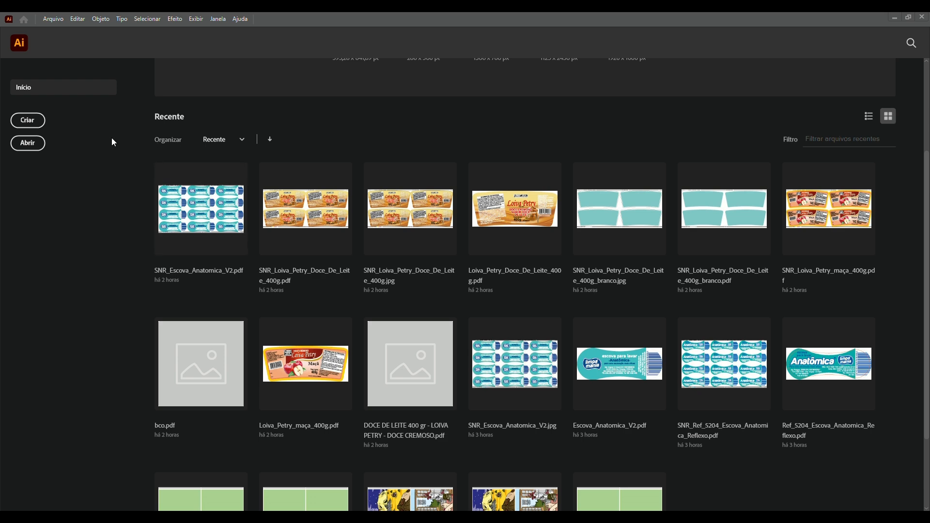
# Open the full new-document presets and choose A4, 210 × 297 mm
pyautogui.scroll(3, 263, 157)
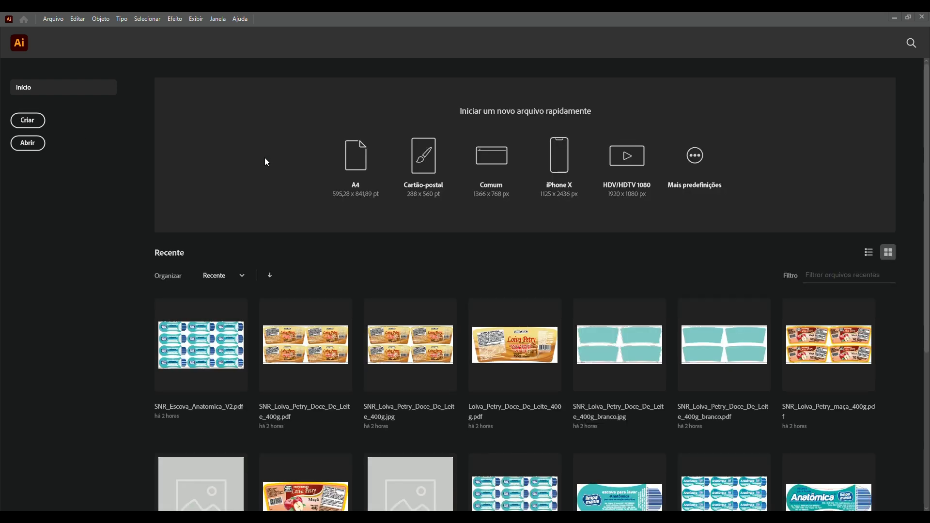
pyautogui.click(695, 162)
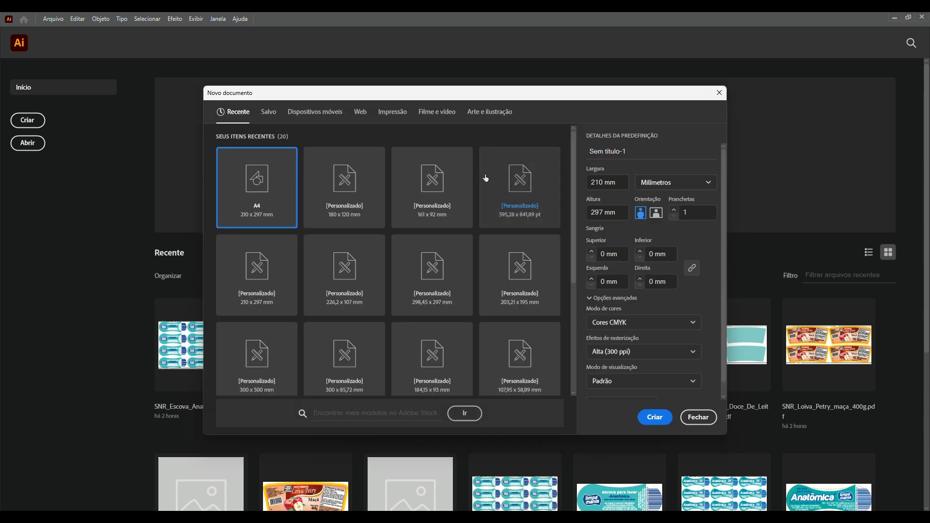
pyautogui.doubleClick(622, 183)
pyautogui.tripleClick(622, 182)
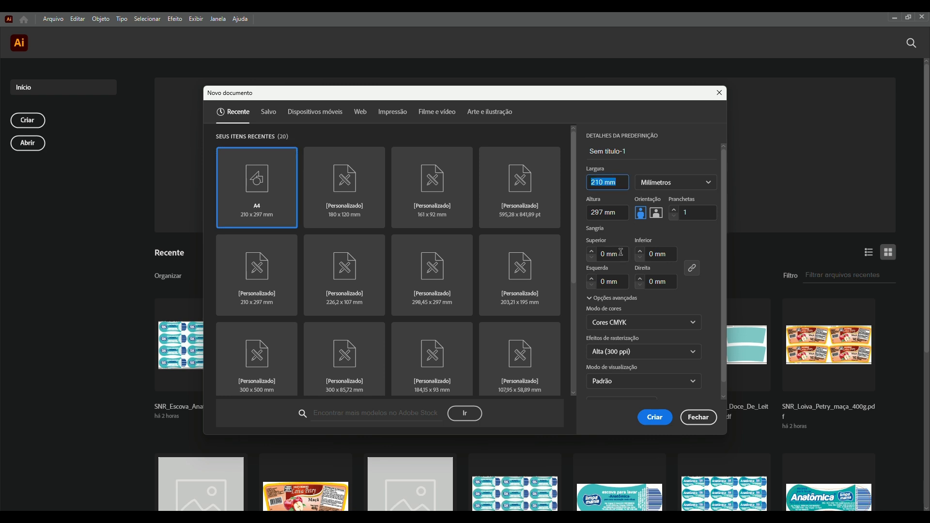
pyautogui.click(409, 31)
pyautogui.scroll(-1, 658, 300)
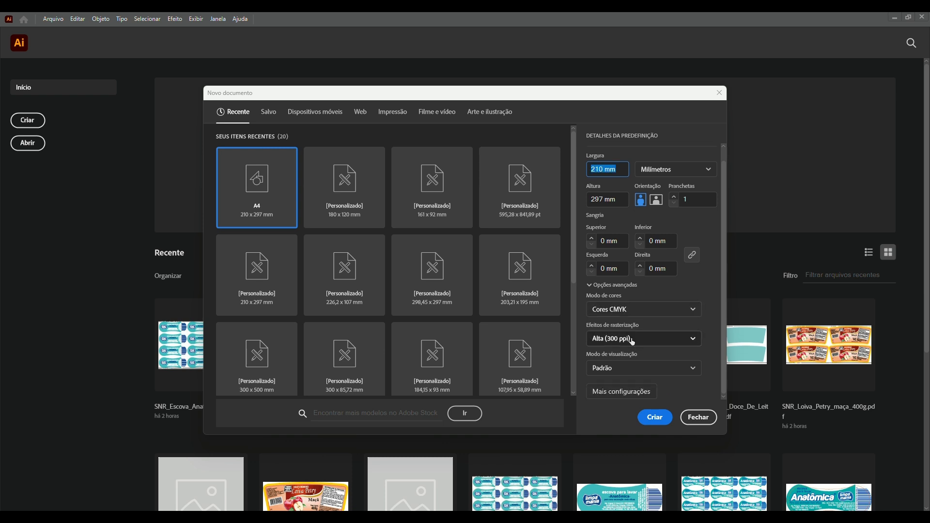
# Keep CMYK colour and high 300 ppi raster effects, then create the document
pyautogui.click(639, 309)
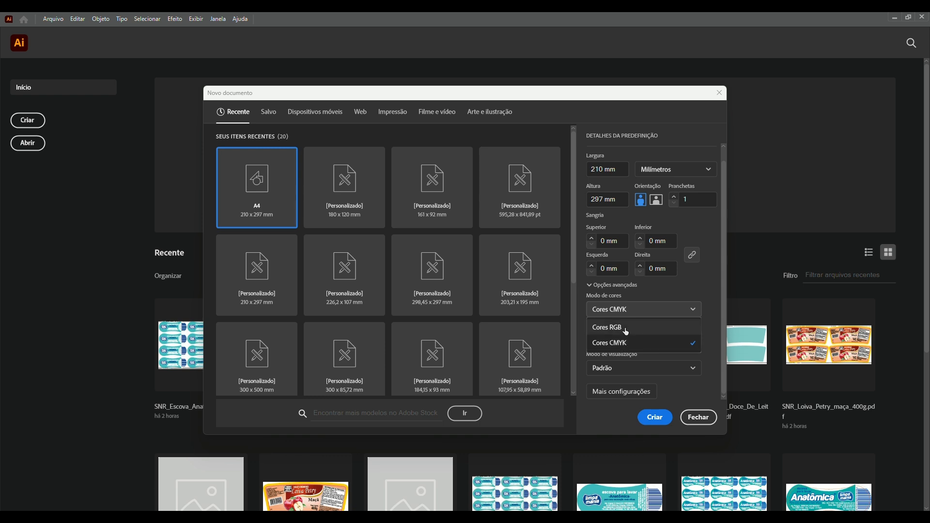
pyautogui.click(623, 327)
pyautogui.click(618, 309)
pyautogui.click(625, 343)
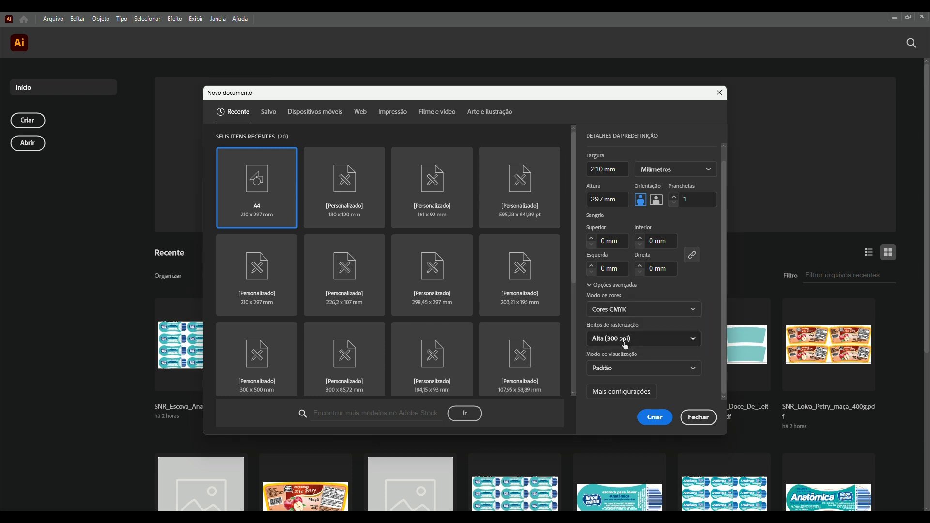
pyautogui.click(626, 340)
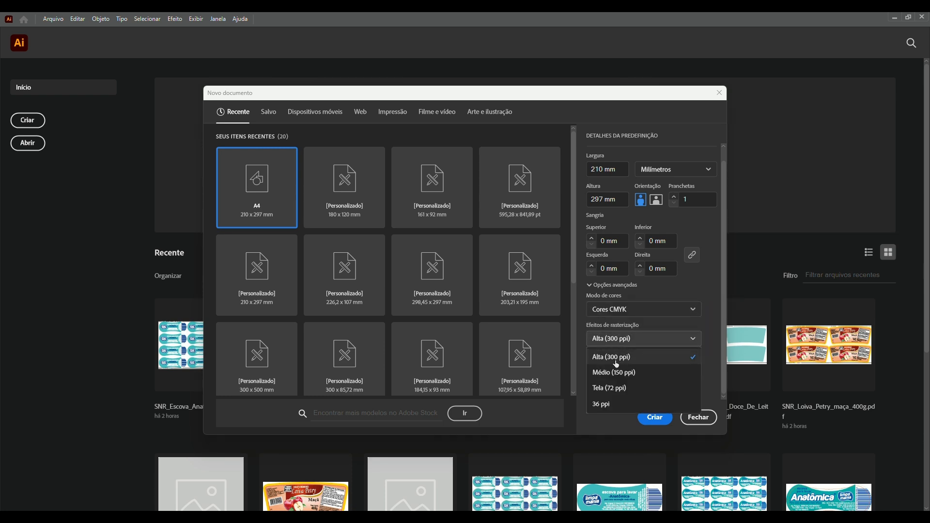
pyautogui.click(616, 358)
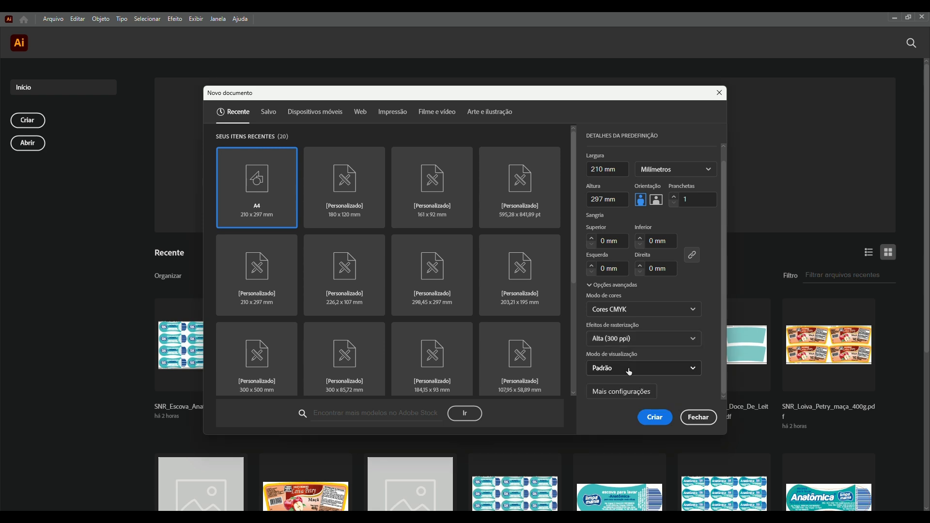
pyautogui.click(641, 344)
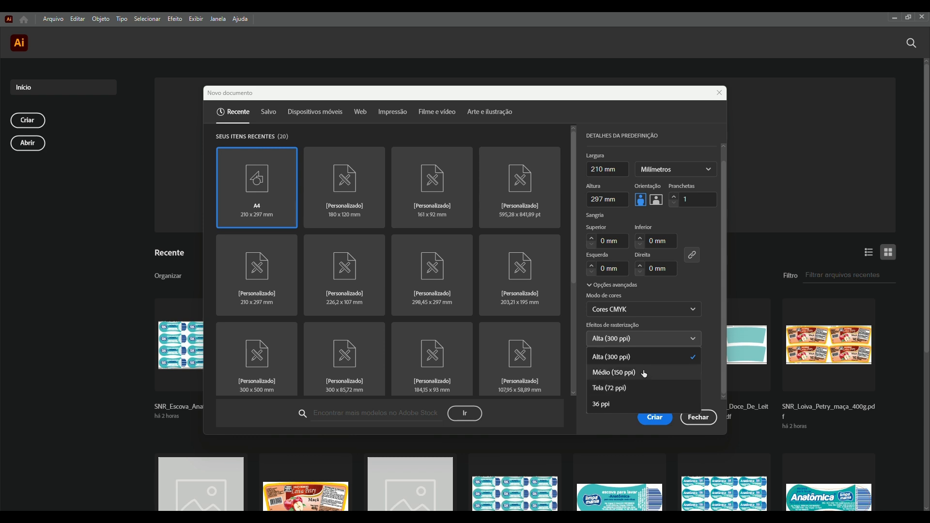
pyautogui.click(655, 356)
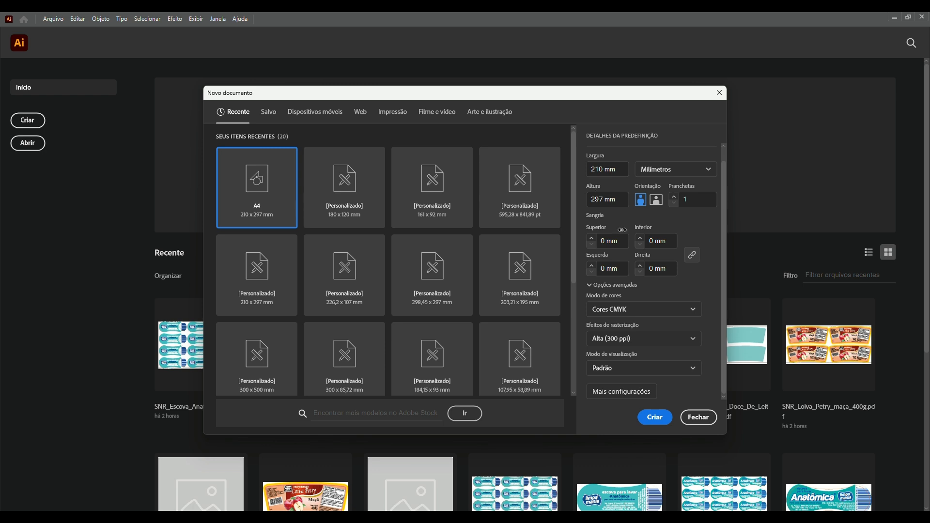
pyautogui.click(660, 423)
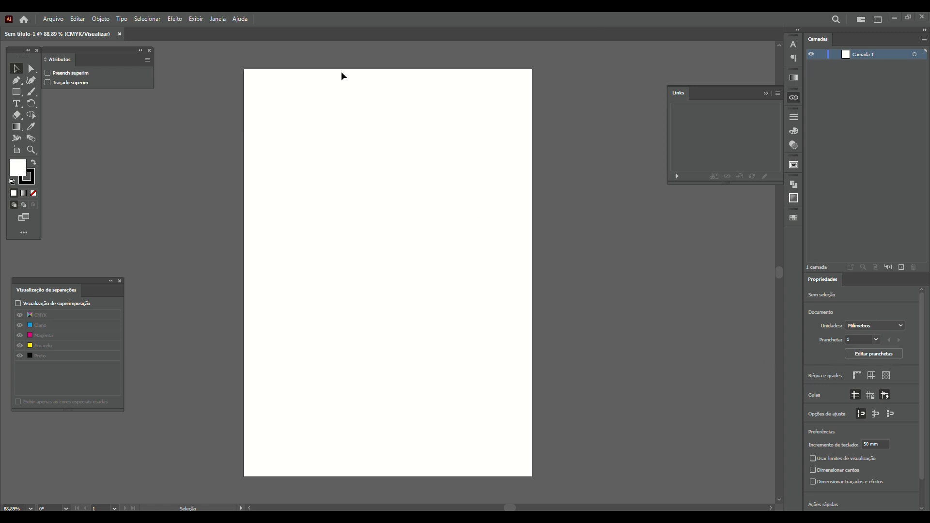
# Look through the Exibir and Janela menus without changing anything
pyautogui.click(198, 19)
pyautogui.click(202, 20)
pyautogui.click(219, 22)
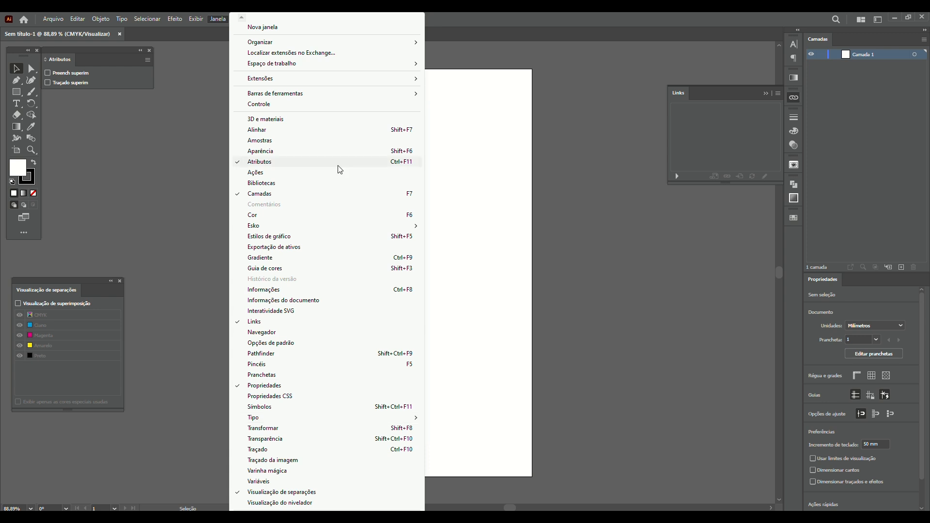
pyautogui.click(652, 267)
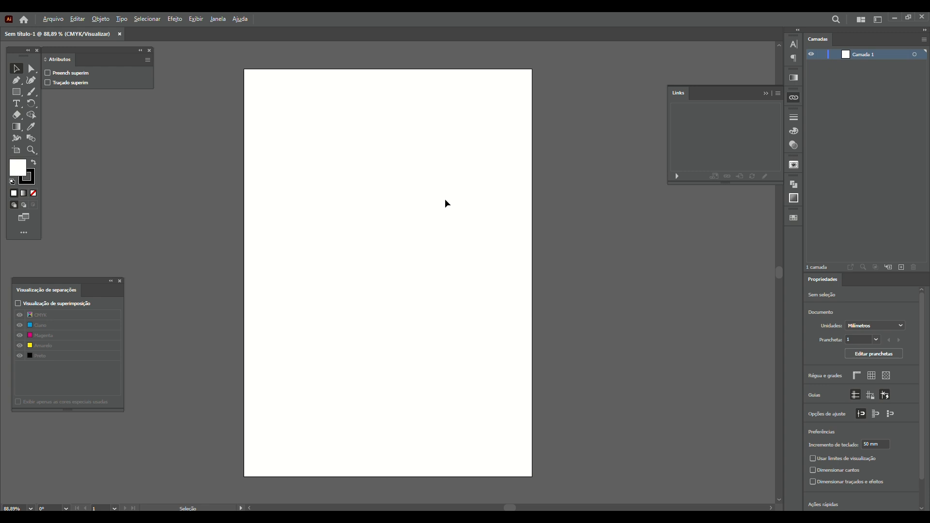
# Check Document Setup, cancel it, and bring up the Inserir dialog with Shift+Ctrl+P
pyautogui.hotkey('ctrl', 'alt', 'p')
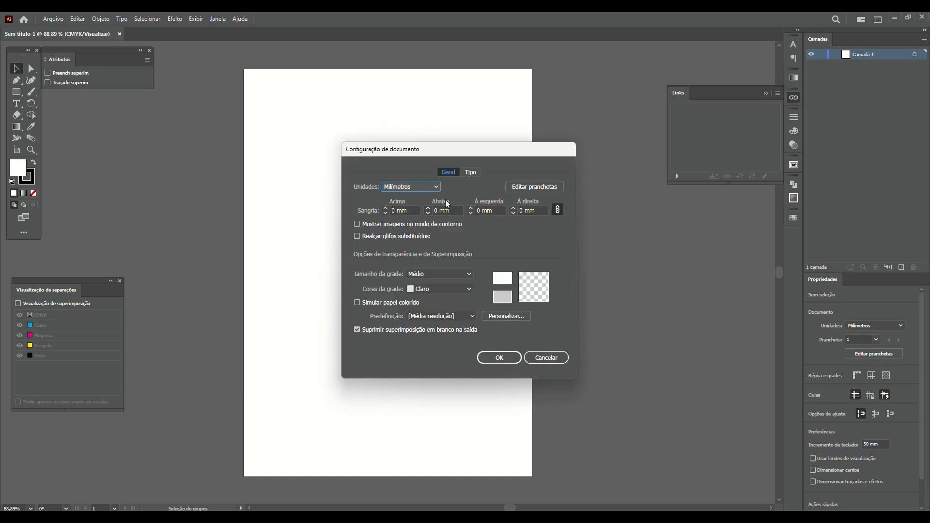
pyautogui.press('Escape')
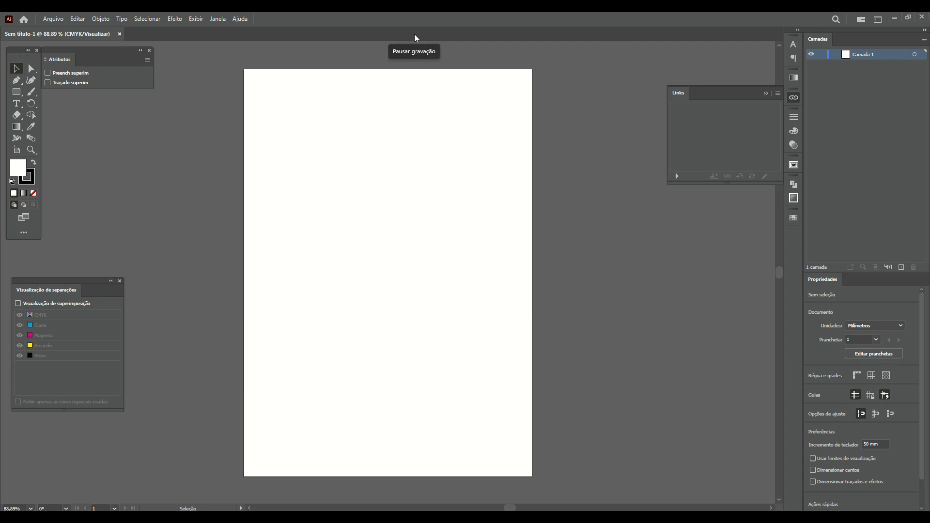
pyautogui.hotkey('ctrl', 'shift', 'p')
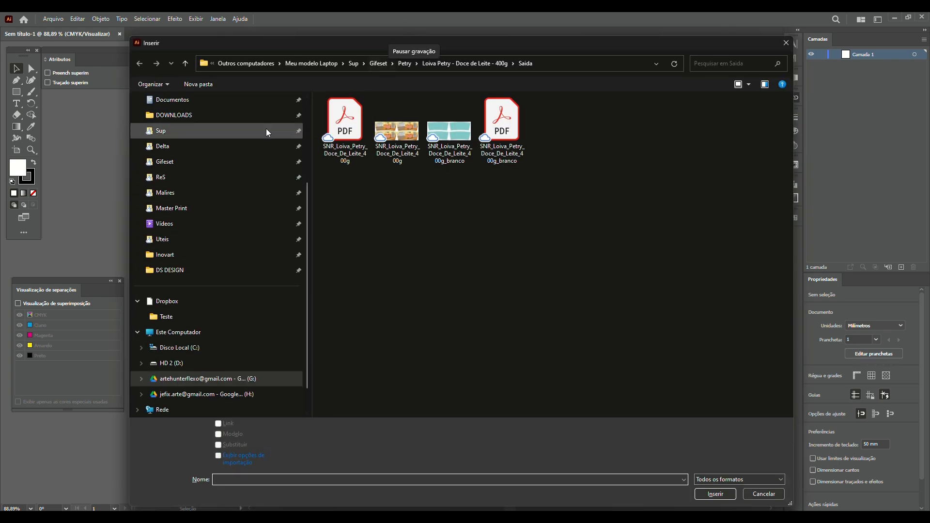
# Place cup.jpg from DOWNLOADS on the artboard and nudge it slightly up
pyautogui.click(240, 115)
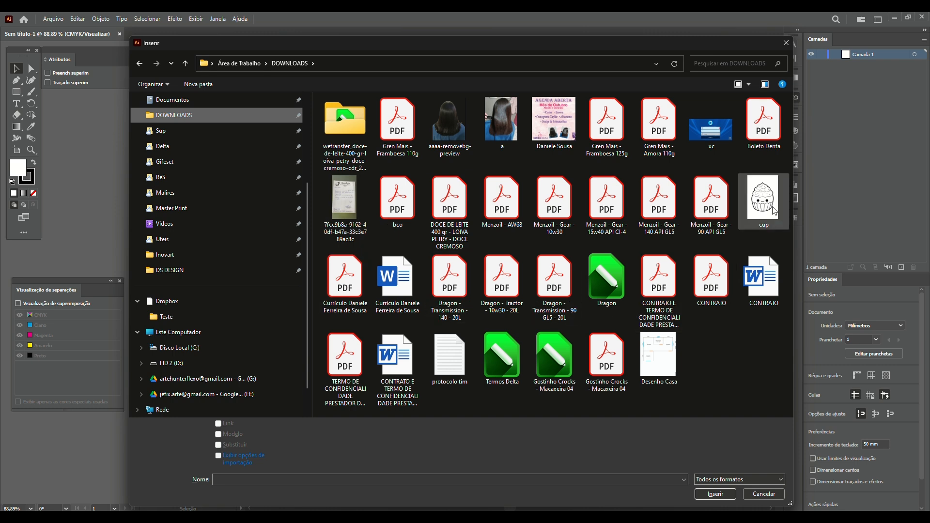
pyautogui.click(772, 210)
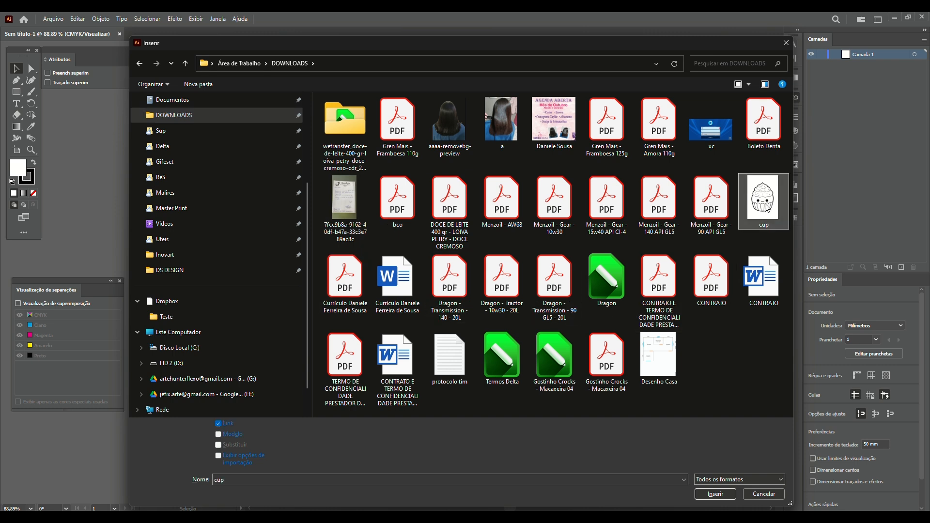
pyautogui.doubleClick(768, 208)
pyautogui.click(316, 168)
pyautogui.moveTo(402, 278); pyautogui.dragTo(402, 265)
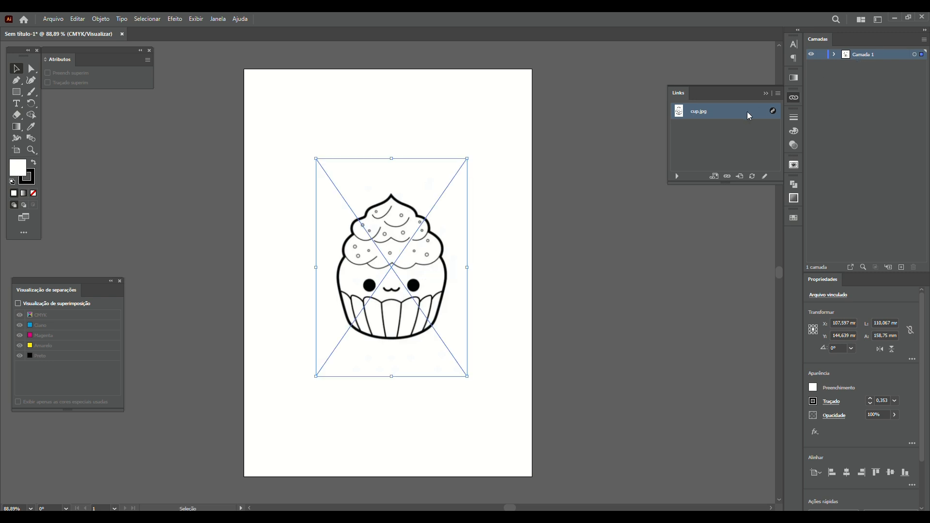
# Lock the image layer, add a layer above, and name them 'original' and 'desenho'
pyautogui.click(823, 56)
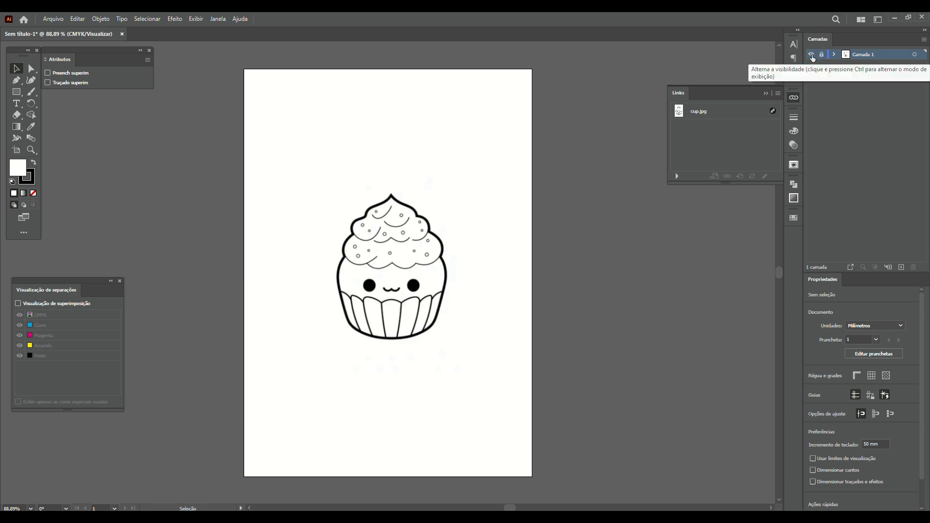
pyautogui.click(902, 267)
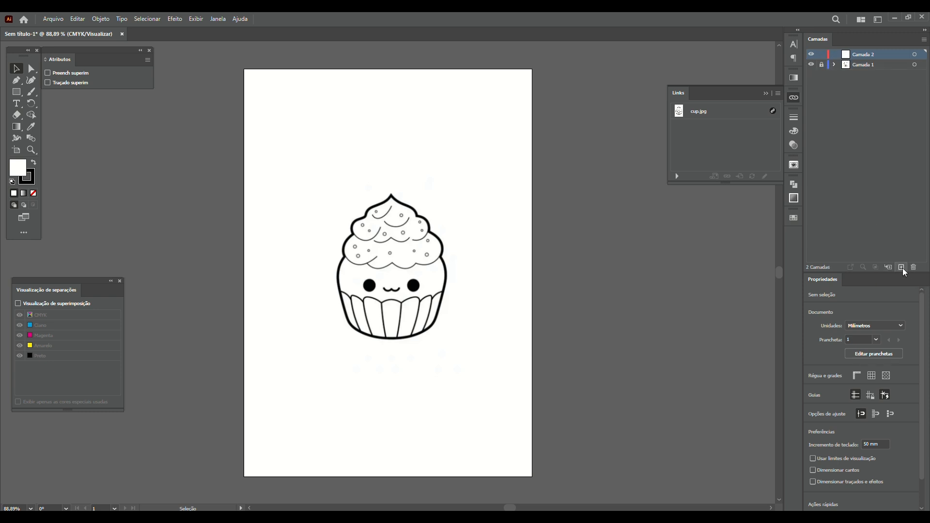
pyautogui.doubleClick(864, 65)
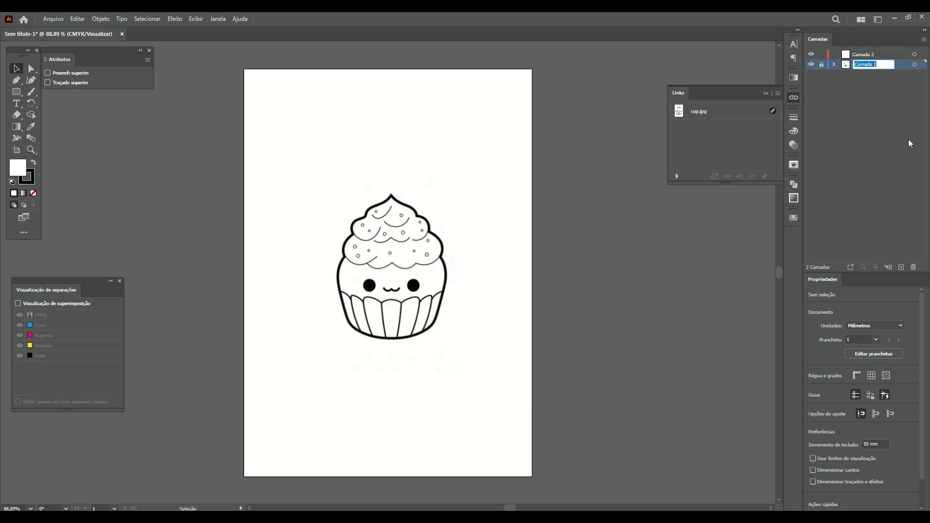
pyautogui.write('origina')
pyautogui.press('Return')
pyautogui.doubleClick(859, 55)
pyautogui.write('desenho')
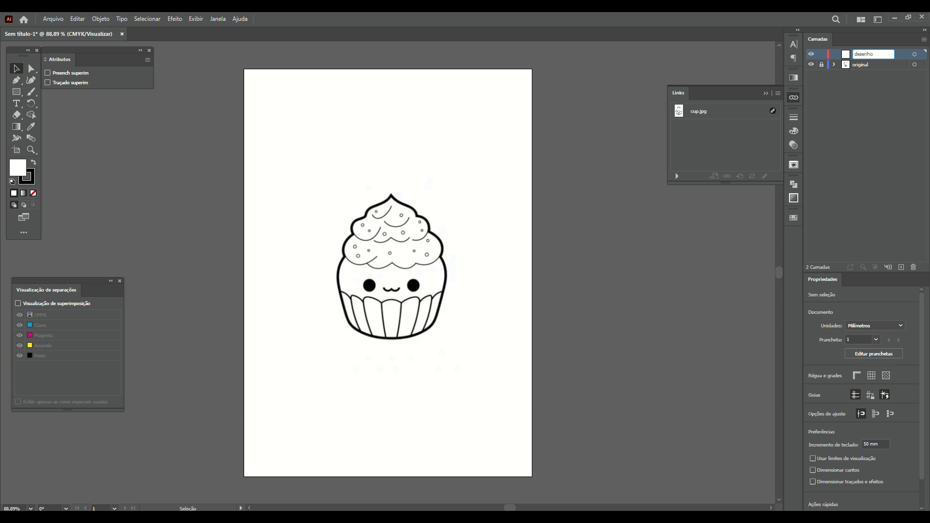
pyautogui.press('Return')
# On the desenho layer, draw a curvature path down the frosting's right side
pyautogui.click(31, 80)
pyautogui.click(871, 65)
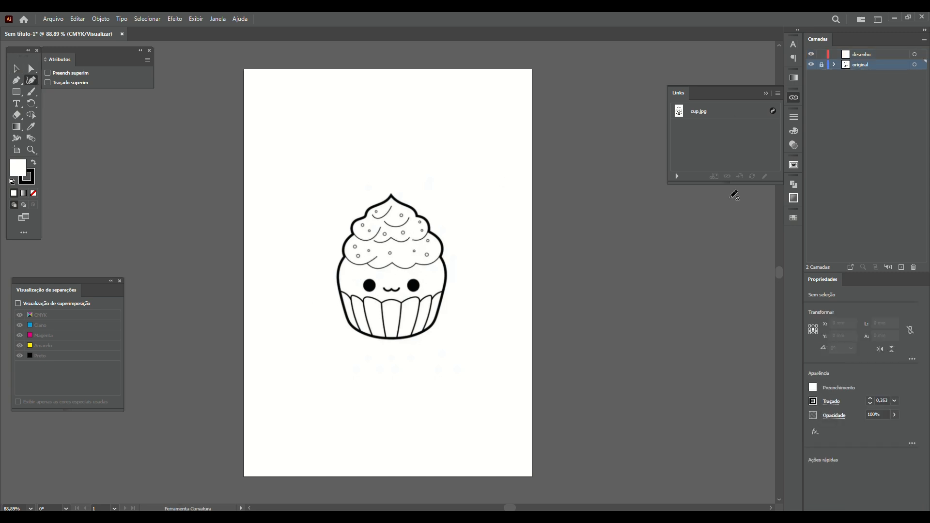
pyautogui.click(866, 55)
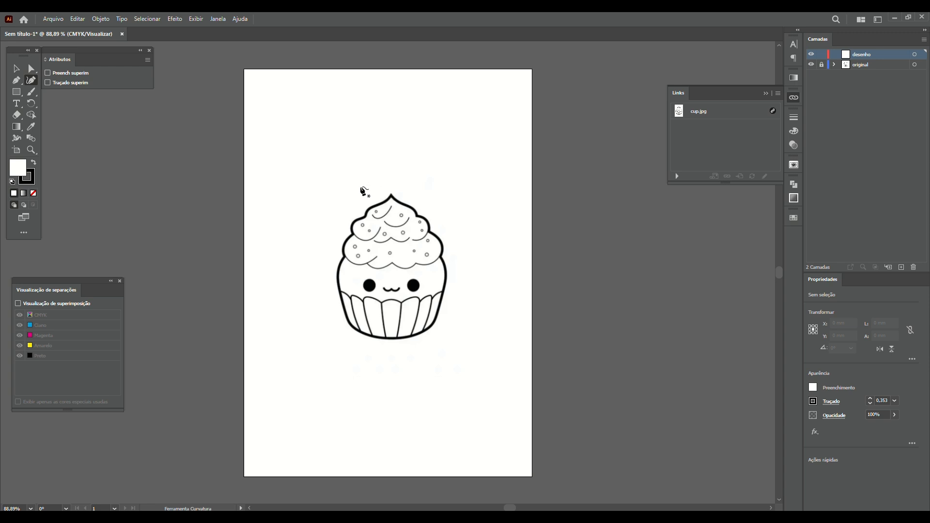
pyautogui.click(458, 200)
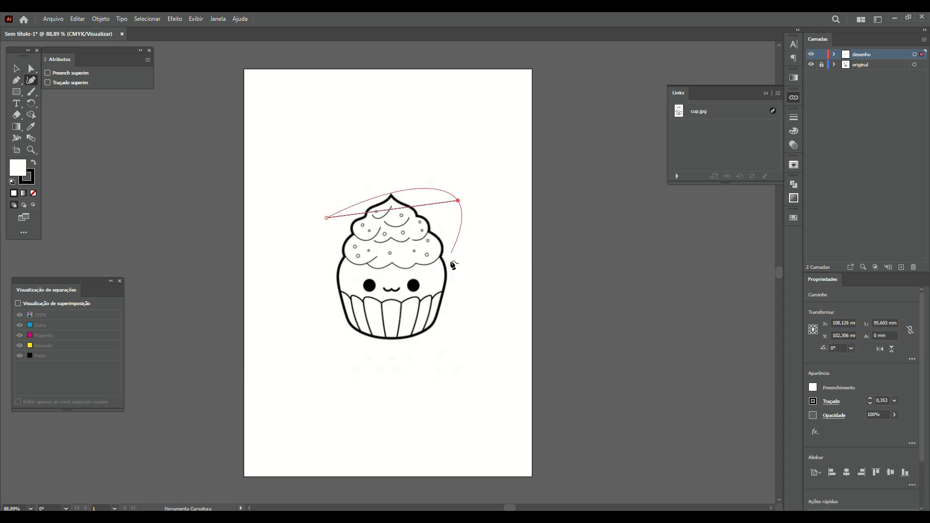
pyautogui.click(446, 292)
pyautogui.press('v')
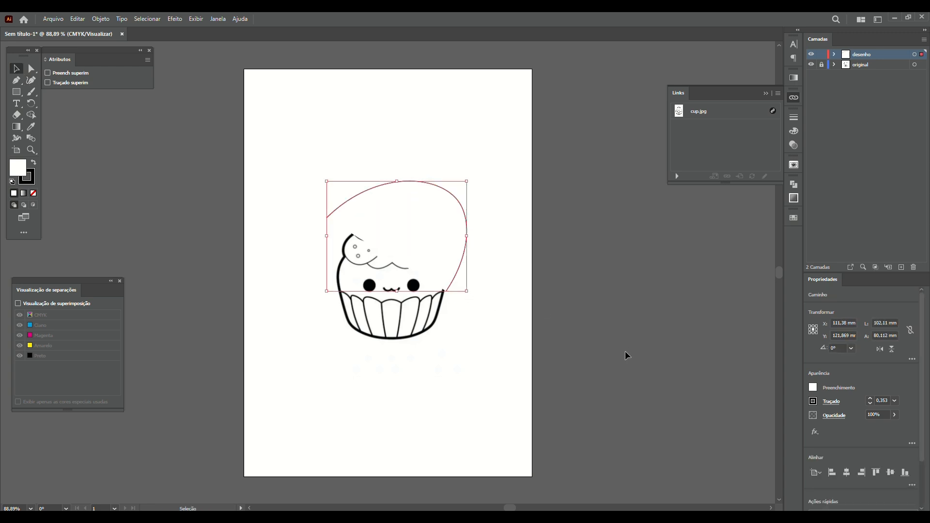
# Toggle desenho and original layer visibility to compare, then delete the stray curve
pyautogui.click(811, 55)
pyautogui.click(811, 55)
pyautogui.click(811, 55)
pyautogui.click(811, 54)
pyautogui.click(811, 55)
pyautogui.click(811, 55)
pyautogui.click(811, 55)
pyautogui.click(811, 55)
pyautogui.click(811, 55)
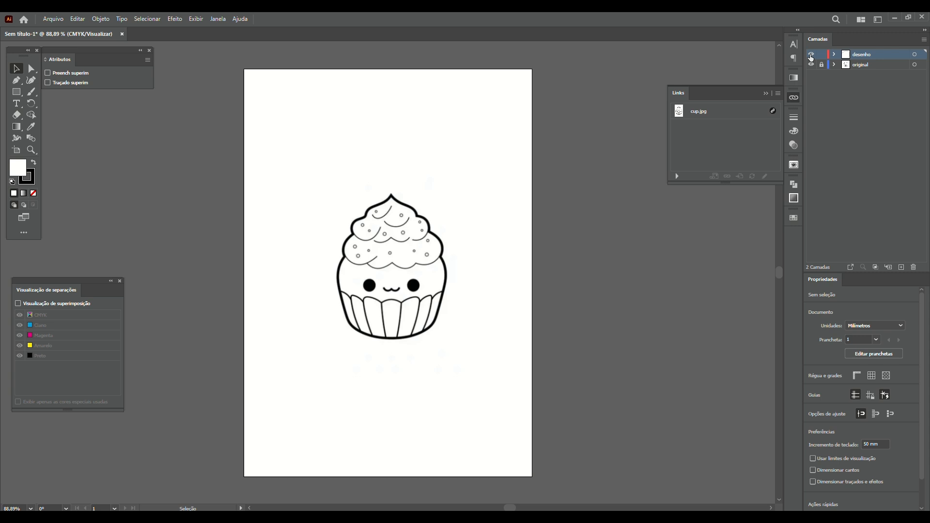
pyautogui.click(811, 55)
pyautogui.click(811, 65)
pyautogui.click(811, 64)
pyautogui.click(811, 64)
pyautogui.click(811, 65)
pyautogui.click(811, 65)
pyautogui.click(811, 65)
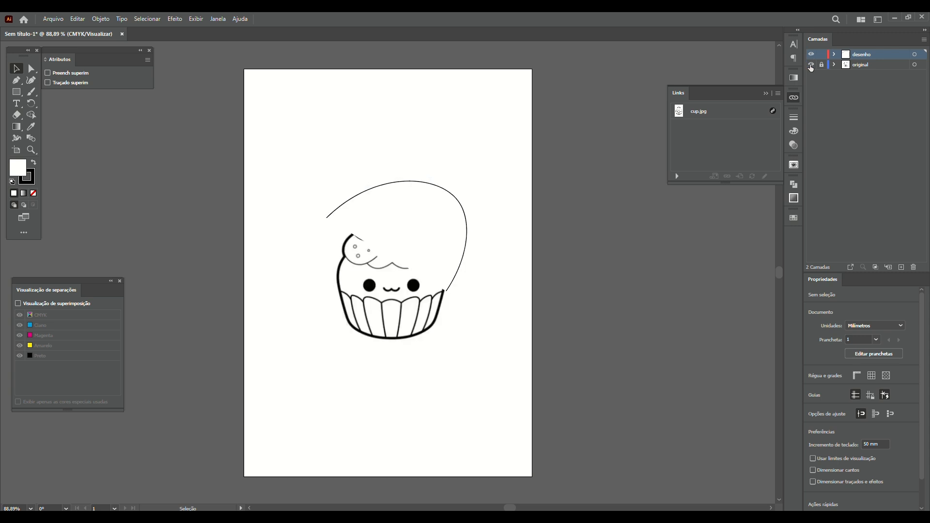
pyautogui.click(466, 220)
pyautogui.press('Delete')
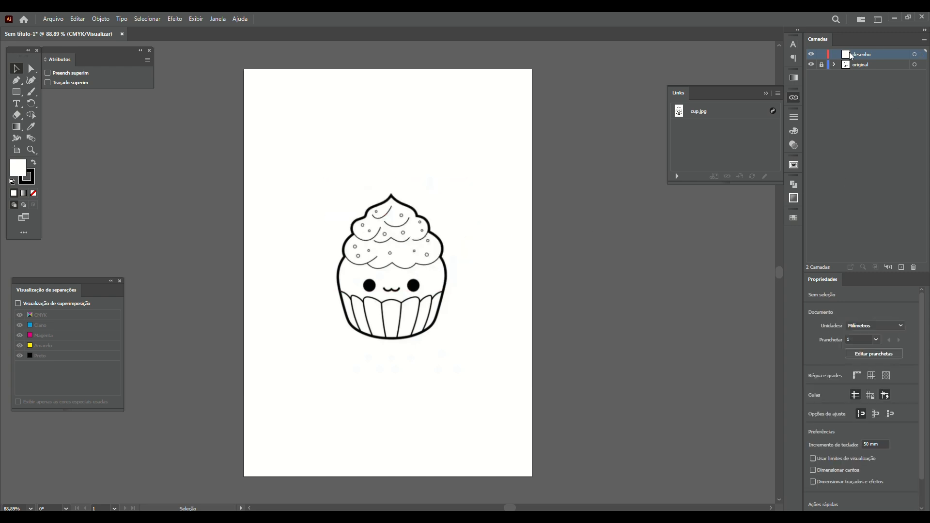
pyautogui.click(901, 268)
pyautogui.click(902, 267)
pyautogui.click(865, 77)
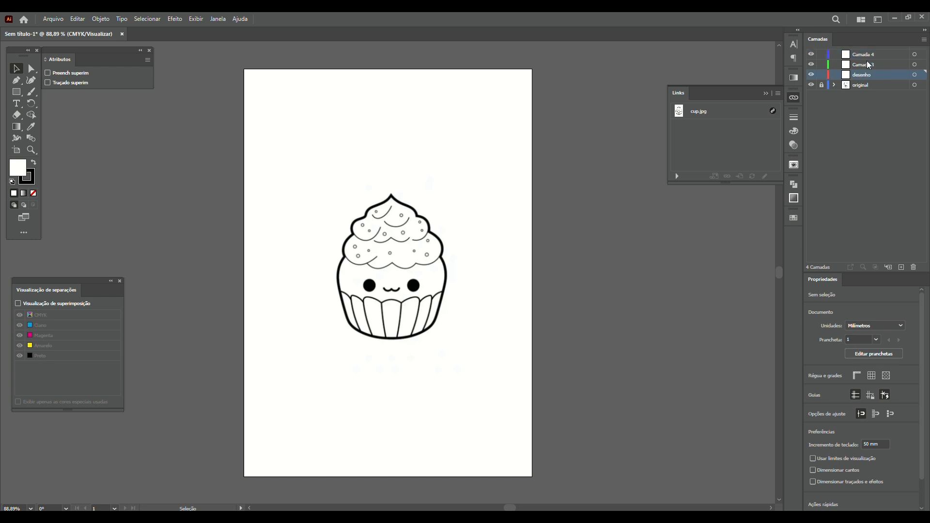
pyautogui.click(868, 66)
pyautogui.click(866, 55)
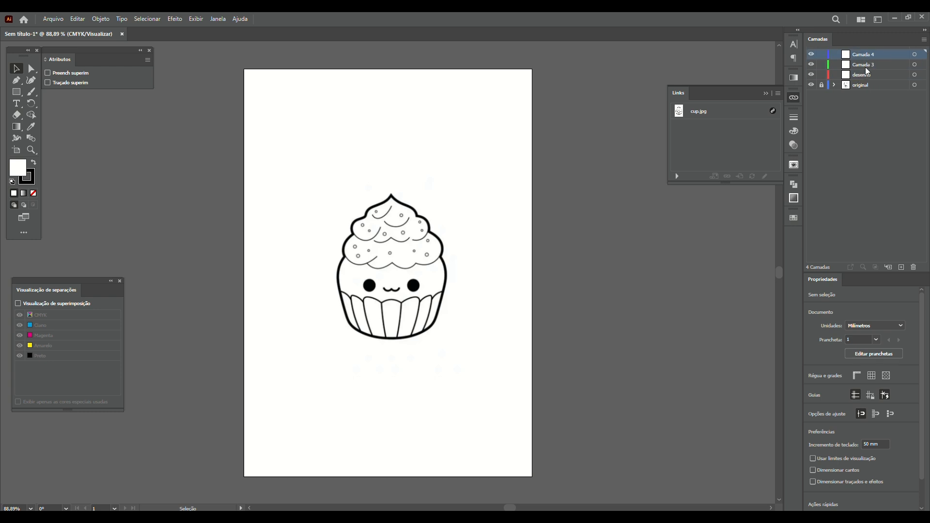
pyautogui.keyDown('shift'); pyautogui.click(868, 65); pyautogui.keyUp('shift')
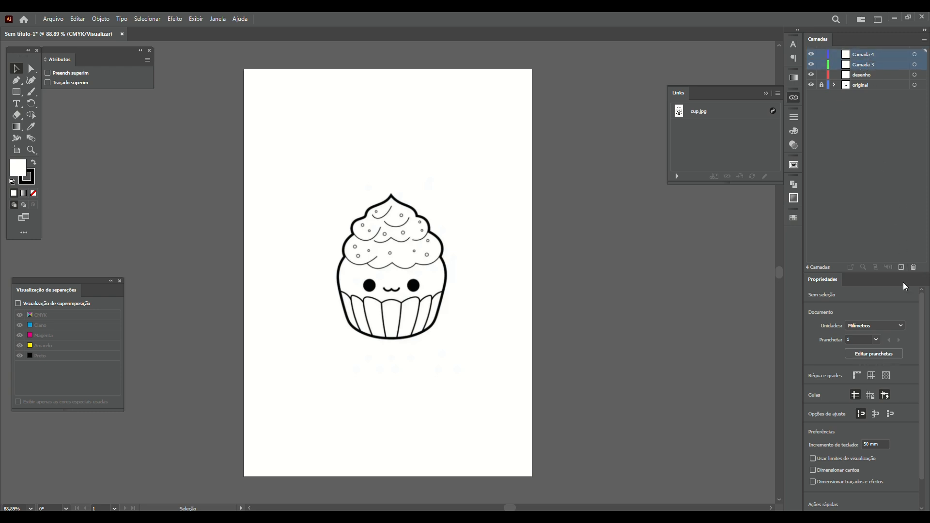
pyautogui.click(914, 268)
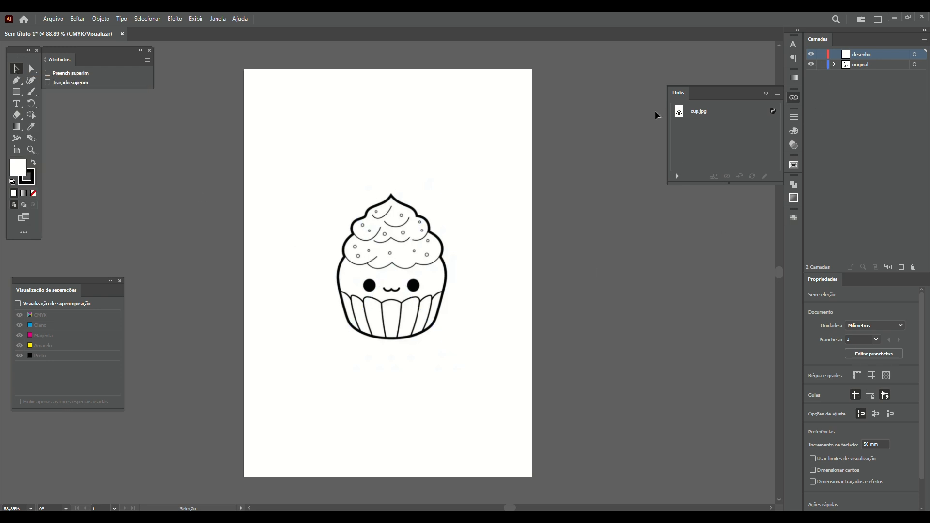
# Move and scale up the cup.jpg image from its corner, beyond 127,71 × 166,51 mm
pyautogui.click(395, 273)
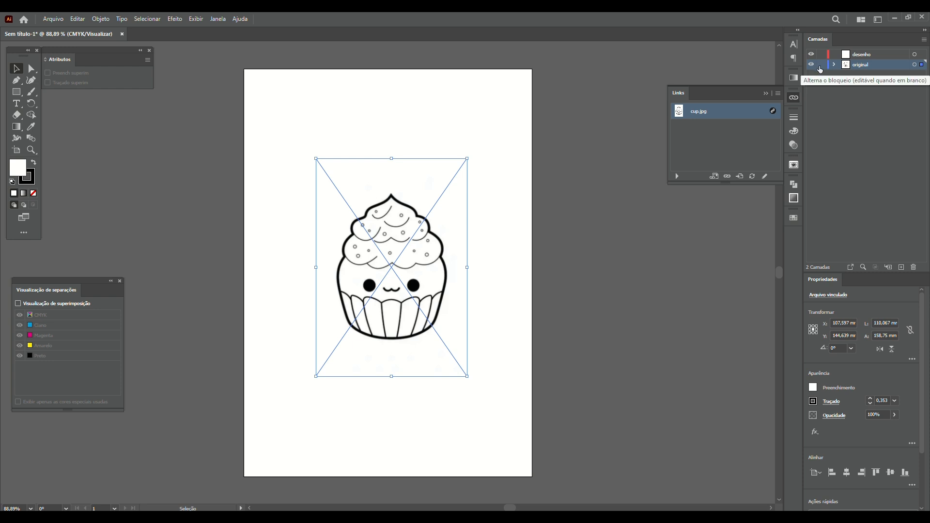
pyautogui.click(507, 277)
pyautogui.moveTo(399, 275); pyautogui.dragTo(416, 309)
pyautogui.moveTo(474, 184)
pyautogui.mouseDown()
pyautogui.moveTo(508, 137)
pyautogui.moveTo(497, 178)
pyautogui.moveTo(486, 166)
pyautogui.moveTo(507, 147)
pyautogui.moveTo(474, 183)
pyautogui.mouseUp()
pyautogui.moveTo(419, 292); pyautogui.dragTo(419, 280)
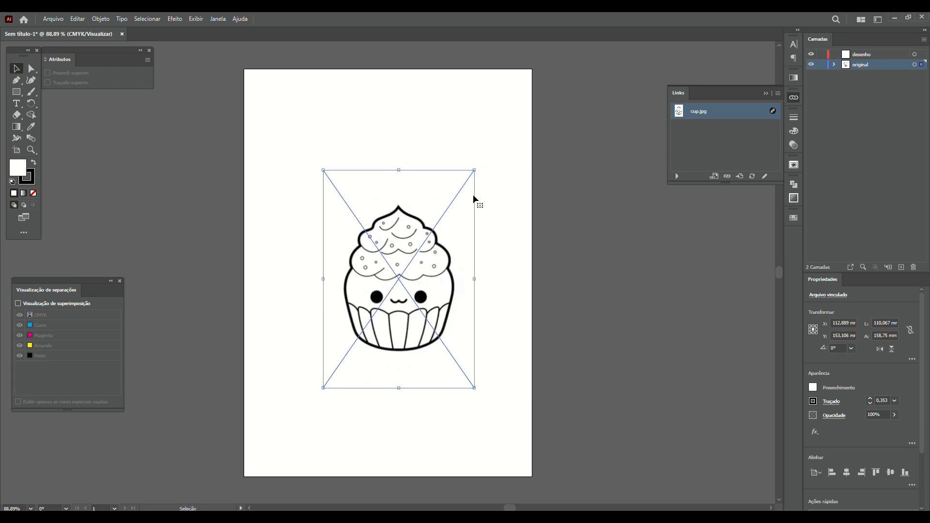
pyautogui.moveTo(477, 171); pyautogui.dragTo(557, 146)
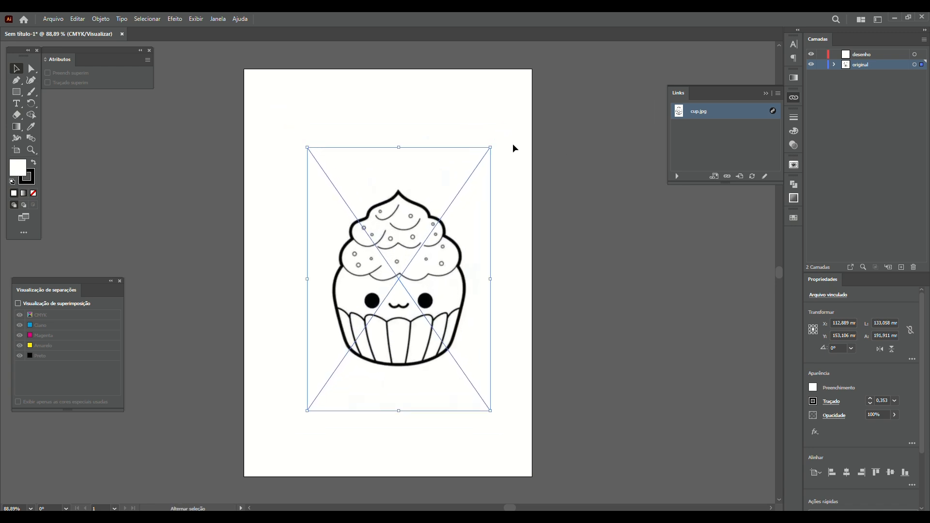
pyautogui.moveTo(492, 148); pyautogui.dragTo(556, 190)
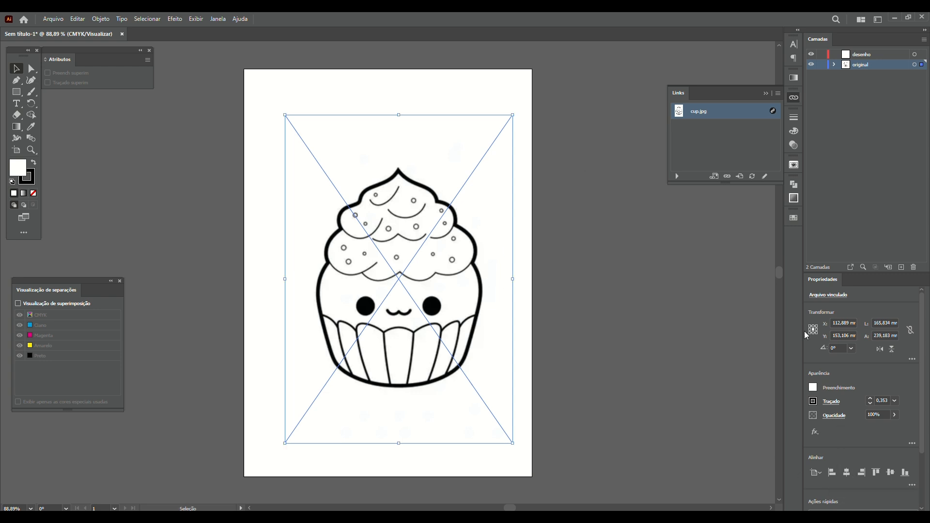
# Centre the image horizontally and vertically on the artboard at X 105, Y 148,5 mm
pyautogui.click(848, 473)
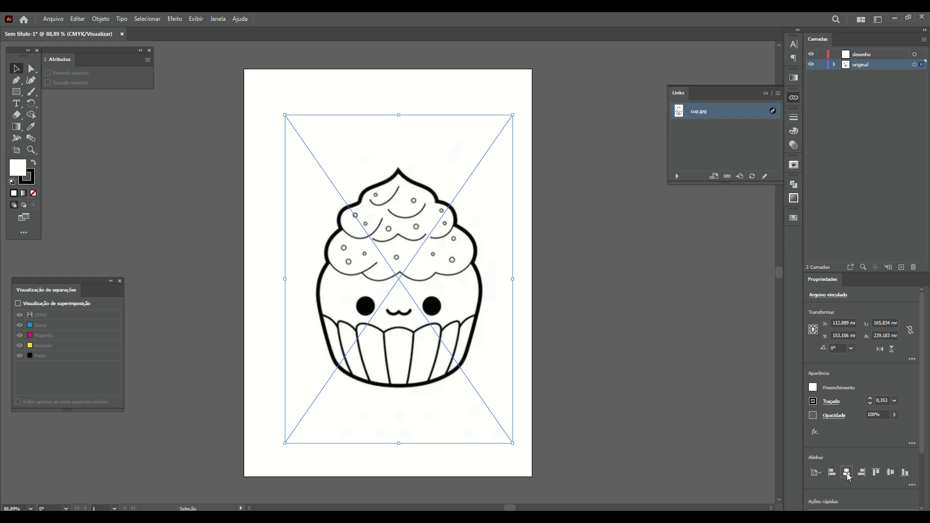
pyautogui.click(891, 473)
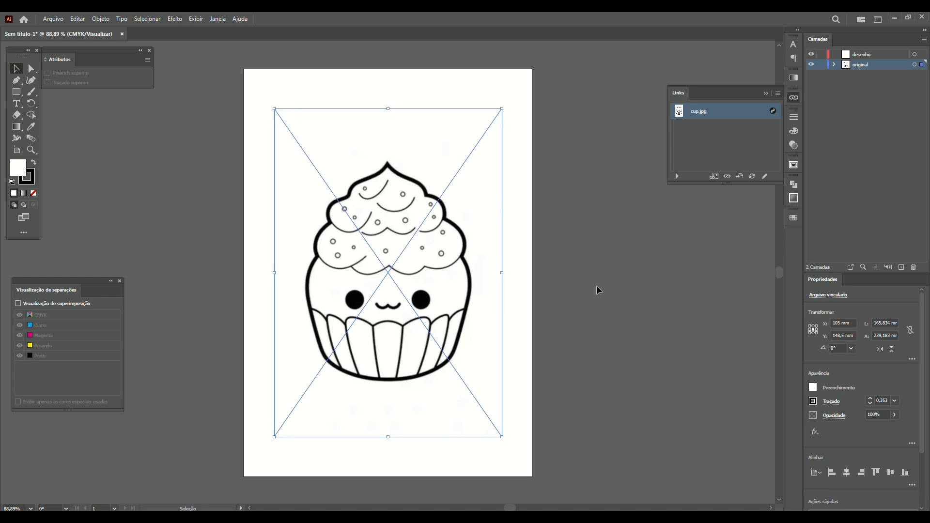
pyautogui.click(597, 286)
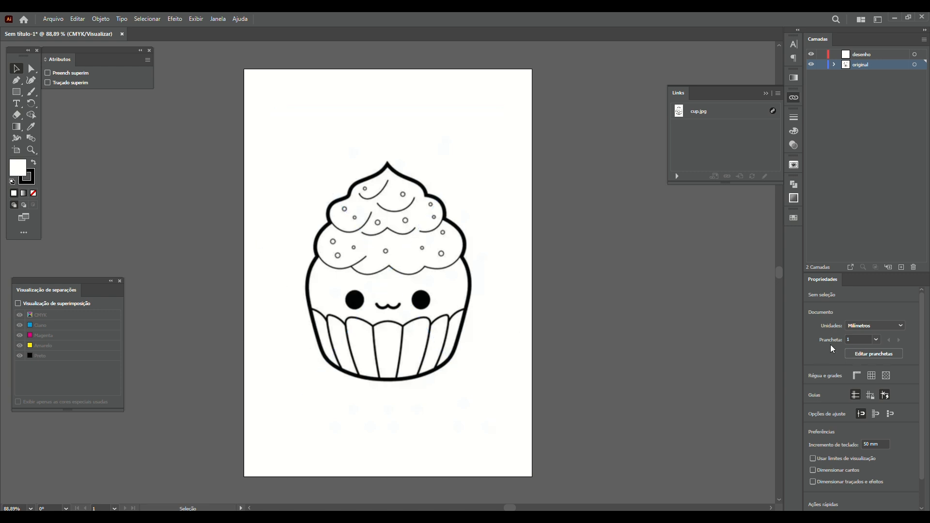
pyautogui.click(499, 219)
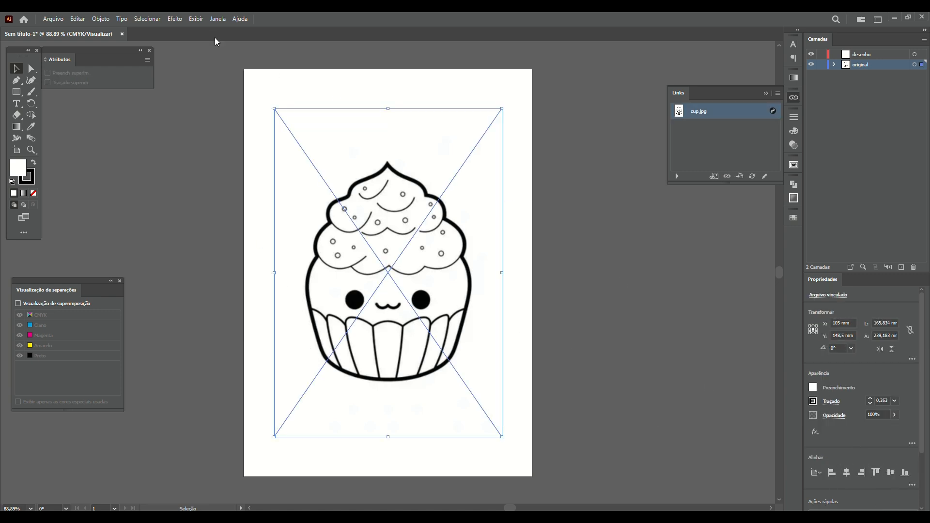
pyautogui.click(216, 20)
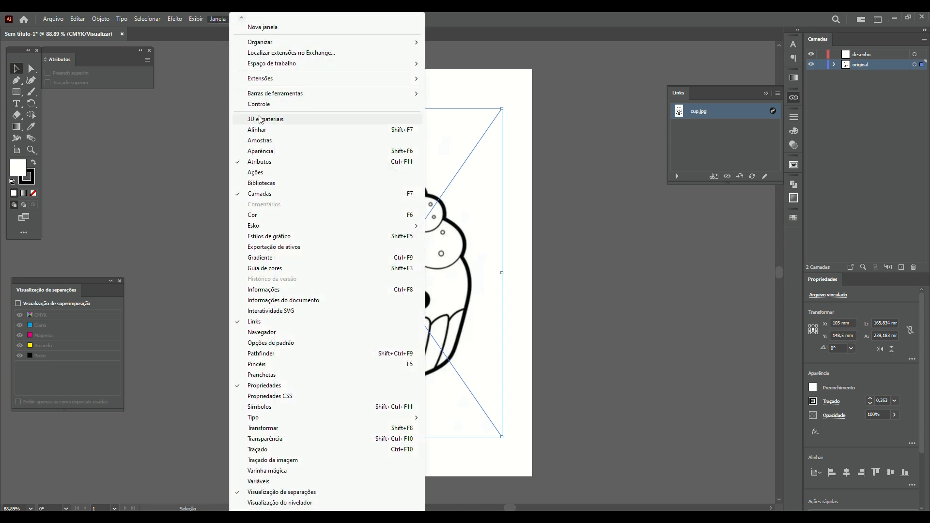
pyautogui.click(293, 132)
pyautogui.moveTo(83, 217); pyautogui.dragTo(80, 167)
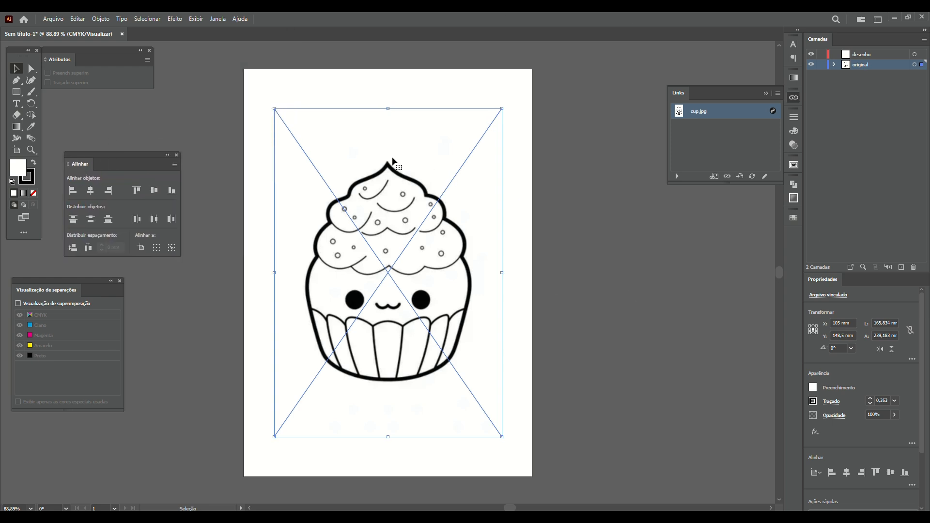
pyautogui.click(177, 156)
pyautogui.moveTo(404, 293); pyautogui.dragTo(445, 323)
pyautogui.hotkey('ctrl', 'z')
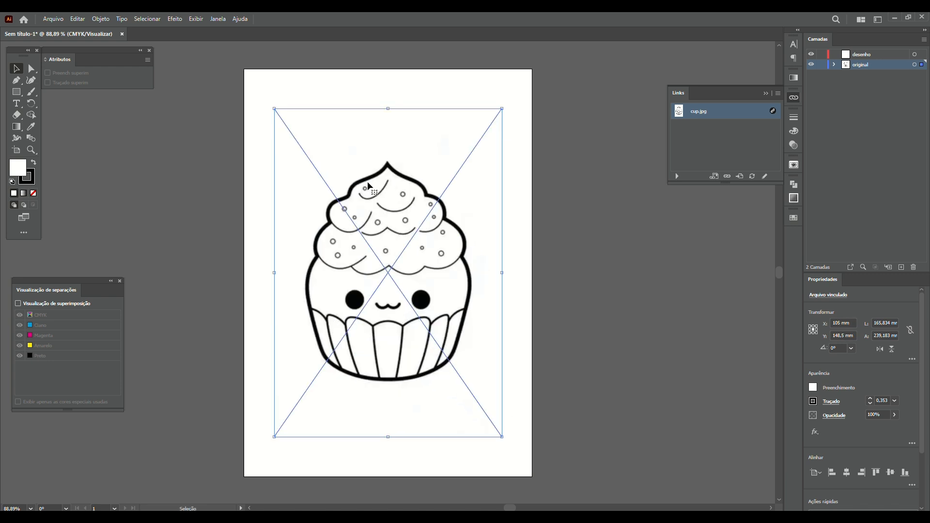
pyautogui.click(88, 234)
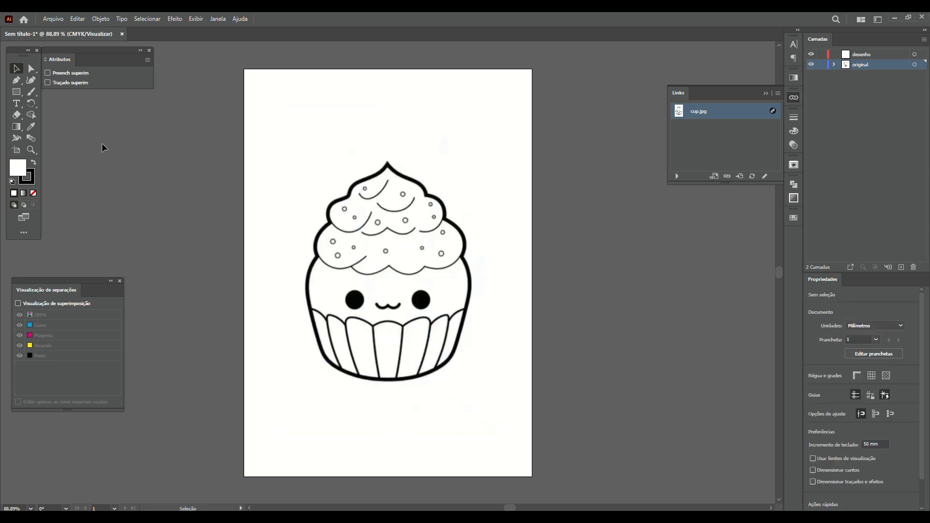
pyautogui.click(30, 70)
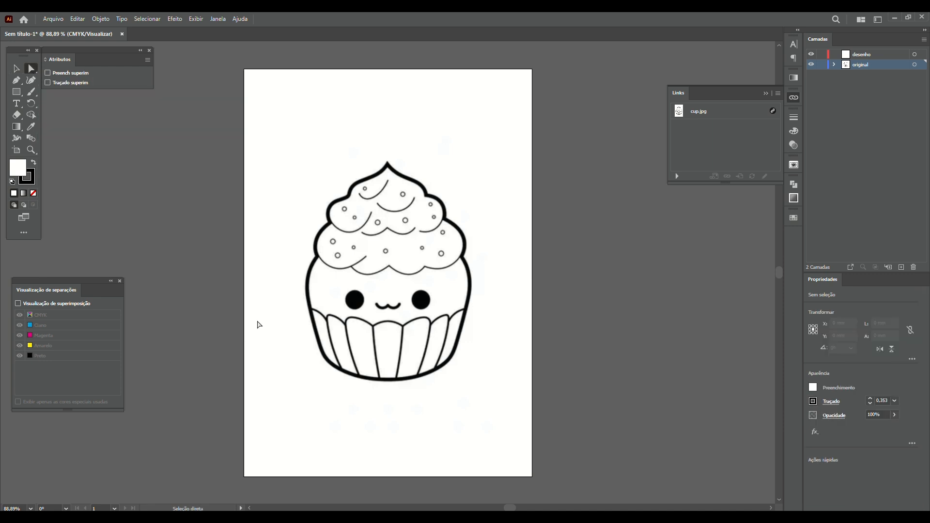
pyautogui.press('m')
pyautogui.moveTo(286, 89); pyautogui.dragTo(339, 144)
pyautogui.moveTo(317, 114); pyautogui.dragTo(381, 177)
pyautogui.moveTo(363, 90); pyautogui.dragTo(412, 138)
pyautogui.press('c')
pyautogui.press('v')
pyautogui.keyDown('shift'); pyautogui.click(328, 152); pyautogui.keyUp('shift')
pyautogui.keyDown('shift'); pyautogui.click(309, 133); pyautogui.keyUp('shift')
pyautogui.hotkey('ctrl', 'g')
pyautogui.click(578, 169)
pyautogui.click(363, 133)
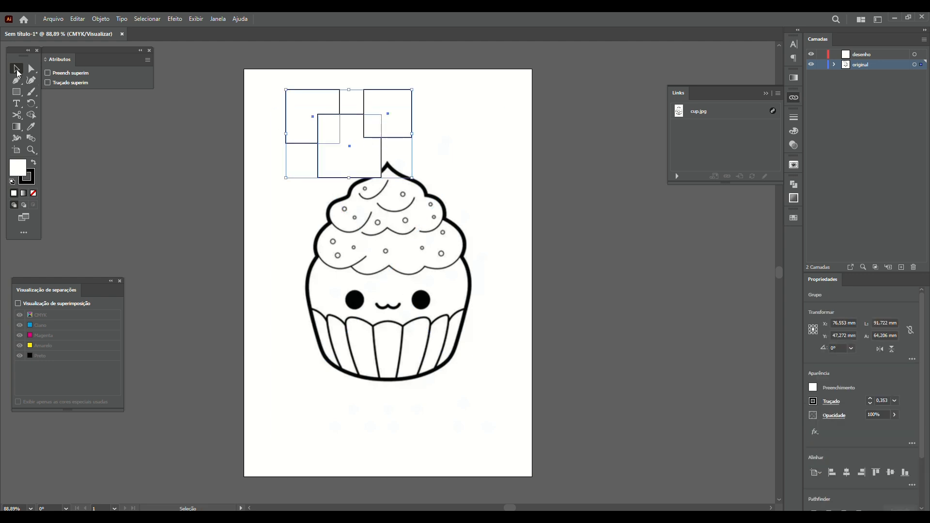
pyautogui.moveTo(363, 139); pyautogui.dragTo(345, 140)
pyautogui.click(167, 158)
pyautogui.click(31, 68)
pyautogui.click(305, 115)
pyautogui.moveTo(313, 117)
pyautogui.mouseDown()
pyautogui.moveTo(289, 155)
pyautogui.moveTo(307, 124)
pyautogui.moveTo(319, 127)
pyautogui.mouseUp()
pyautogui.hotkey('ctrl', 'z')
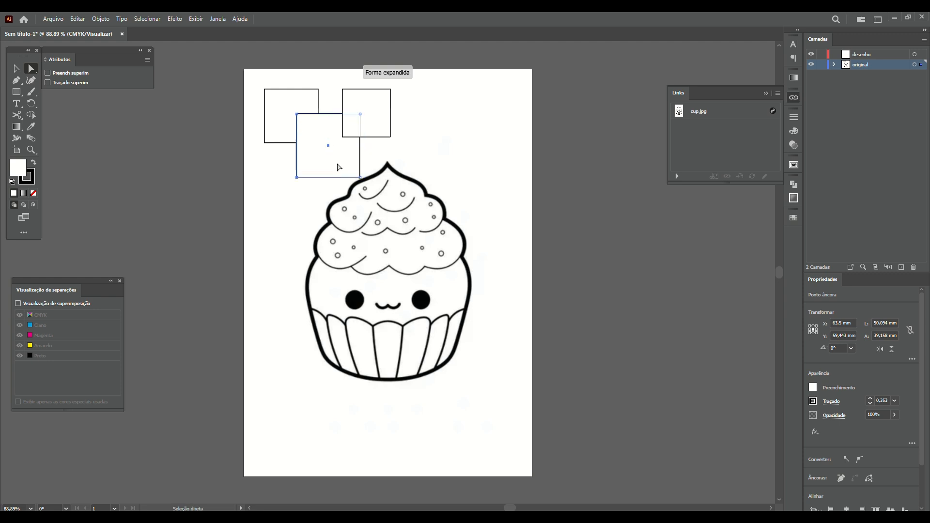
pyautogui.click(16, 72)
pyautogui.moveTo(320, 114); pyautogui.dragTo(290, 114)
pyautogui.hotkey('ctrl', 'z')
pyautogui.click(31, 68)
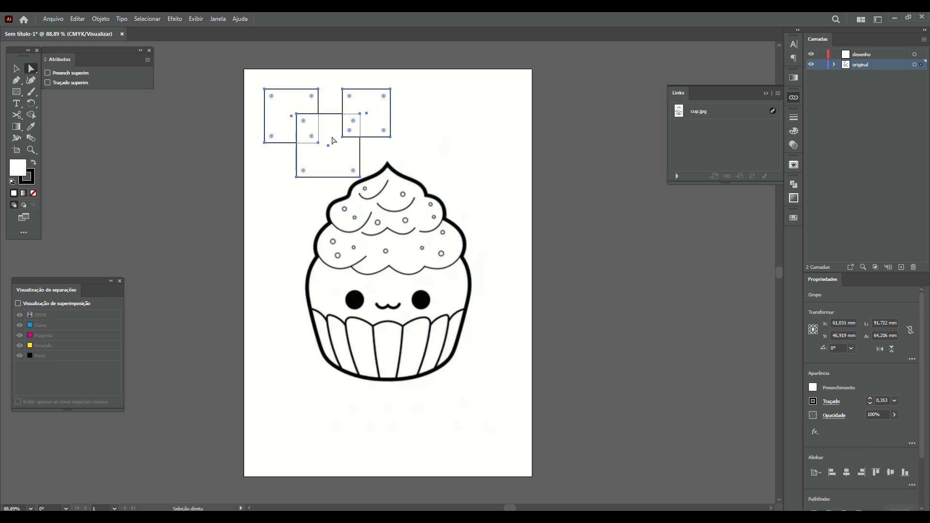
pyautogui.click(304, 114)
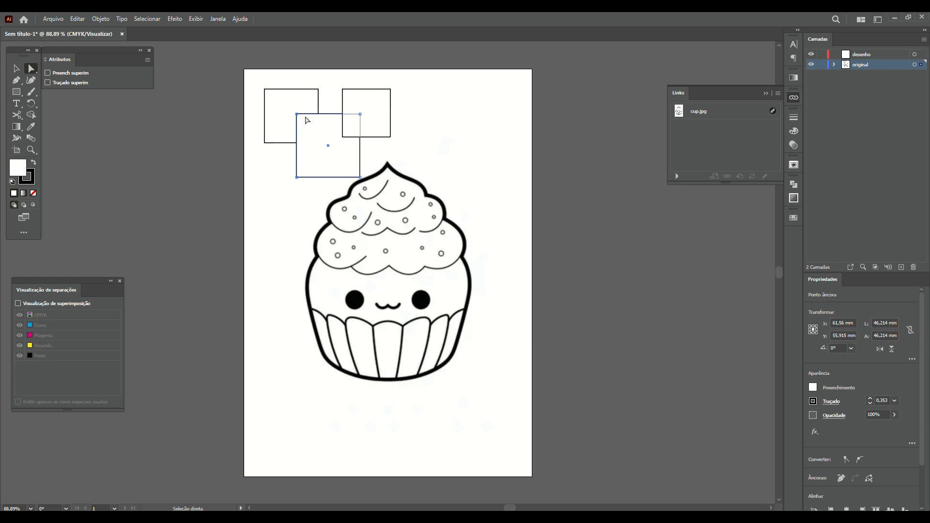
pyautogui.press('Left')
pyautogui.press('Left')
pyautogui.press('Right')
pyautogui.press('Right')
pyautogui.press('Right')
pyautogui.press('Left')
pyautogui.press('Right')
pyautogui.press('Left')
pyautogui.click(296, 114)
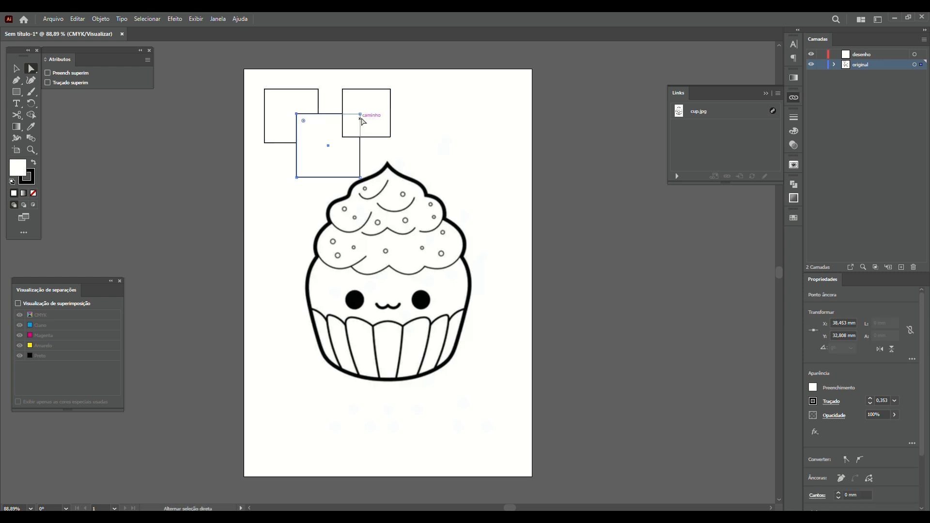
pyautogui.keyDown('shift'); pyautogui.click(361, 178); pyautogui.keyUp('shift')
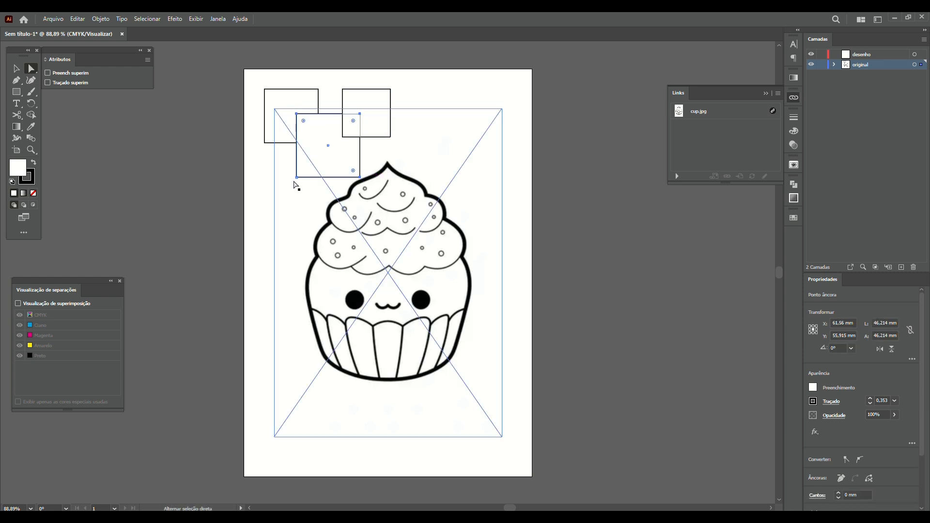
pyautogui.keyDown('shift'); pyautogui.click(296, 179); pyautogui.keyUp('shift')
pyautogui.moveTo(296, 180)
pyautogui.mouseDown()
pyautogui.moveTo(254, 207)
pyautogui.moveTo(284, 174)
pyautogui.moveTo(269, 203)
pyautogui.moveTo(298, 166)
pyautogui.moveTo(296, 178)
pyautogui.mouseUp()
pyautogui.press('v')
pyautogui.click(31, 68)
pyautogui.moveTo(250, 75); pyautogui.dragTo(383, 139)
pyautogui.press('Delete')
pyautogui.hotkey('ctrl', 'z')
pyautogui.hotkey('ctrl', 'z')
pyautogui.hotkey('ctrl', 'z')
pyautogui.hotkey('ctrl', 'z')
pyautogui.hotkey('ctrl', 'z')
pyautogui.hotkey('ctrl', 'z')
pyautogui.hotkey('ctrl', 'z')
pyautogui.hotkey('ctrl', 'z')
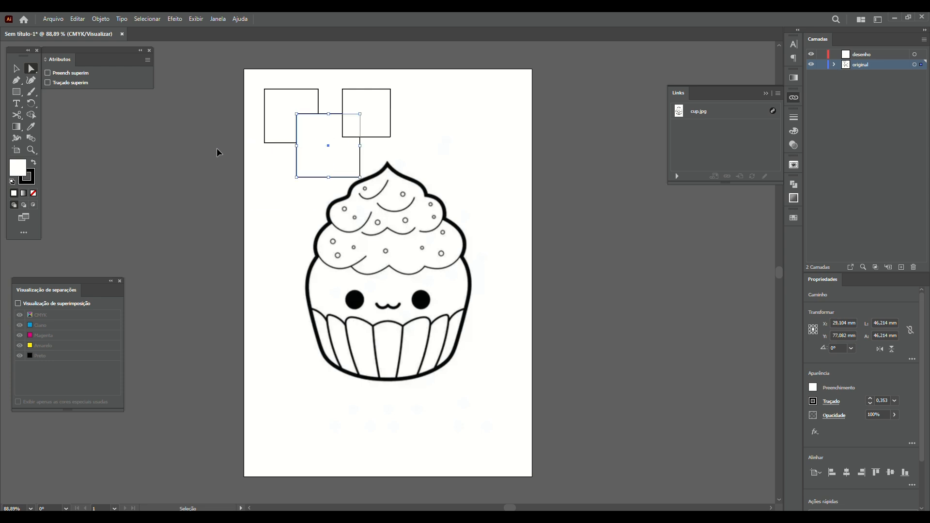
pyautogui.hotkey('ctrl', 'z')
pyautogui.hotkey('ctrl', 'z')
pyautogui.hotkey('ctrl', 'z')
pyautogui.hotkey('ctrl', 'z')
pyautogui.hotkey('ctrl', 'z')
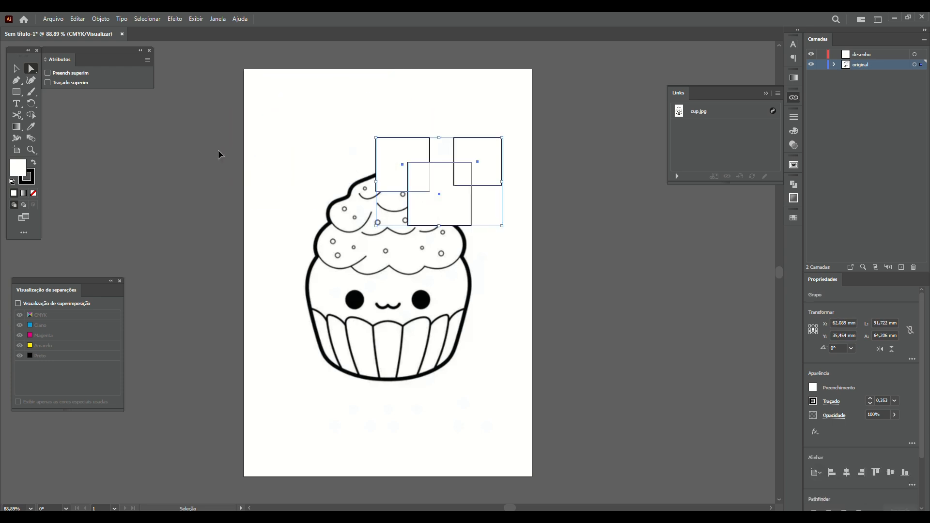
pyautogui.hotkey('ctrl', 'z')
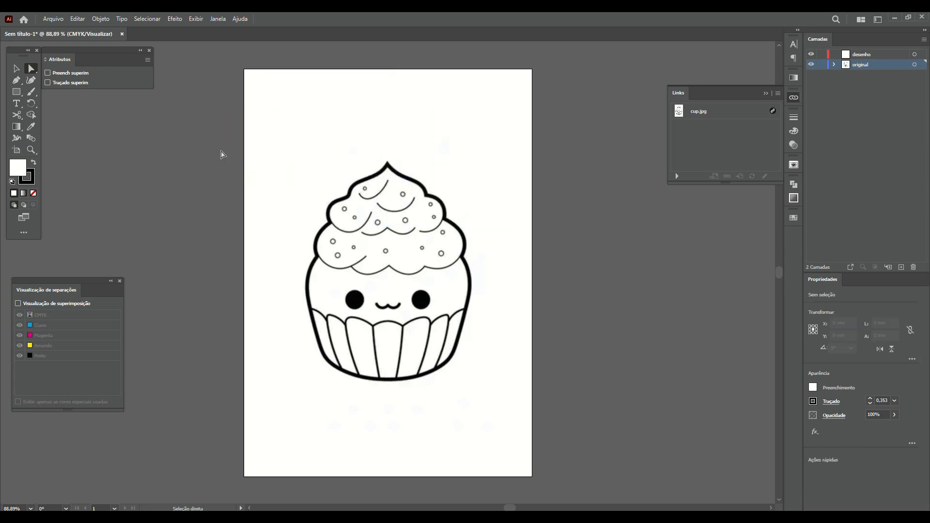
# Pick the Pen tool, make desenho the active layer, and zoom into the cupcake top
pyautogui.click(17, 82)
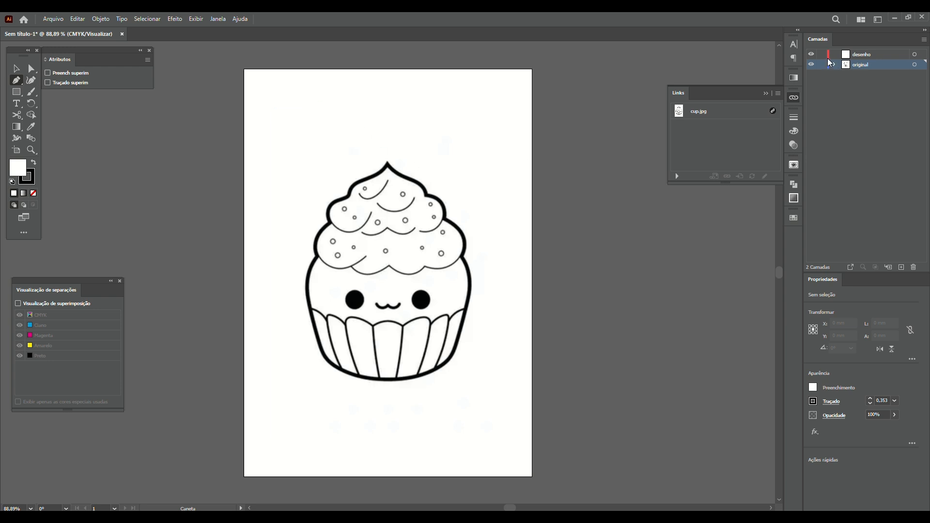
pyautogui.click(858, 56)
pyautogui.press('z')
pyautogui.moveTo(350, 145); pyautogui.dragTo(483, 203)
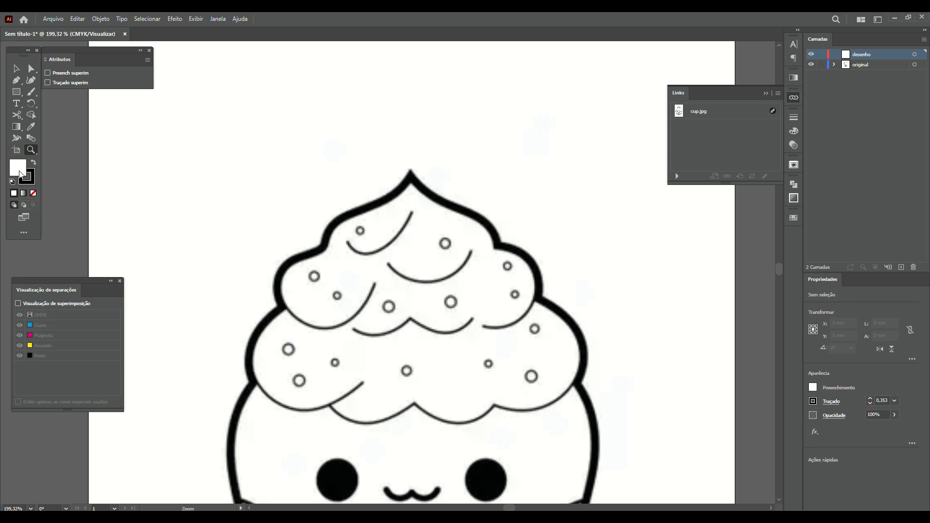
# Set the fill to None and the stroke to magenta C0 M100 Y0 K0
pyautogui.press('/')
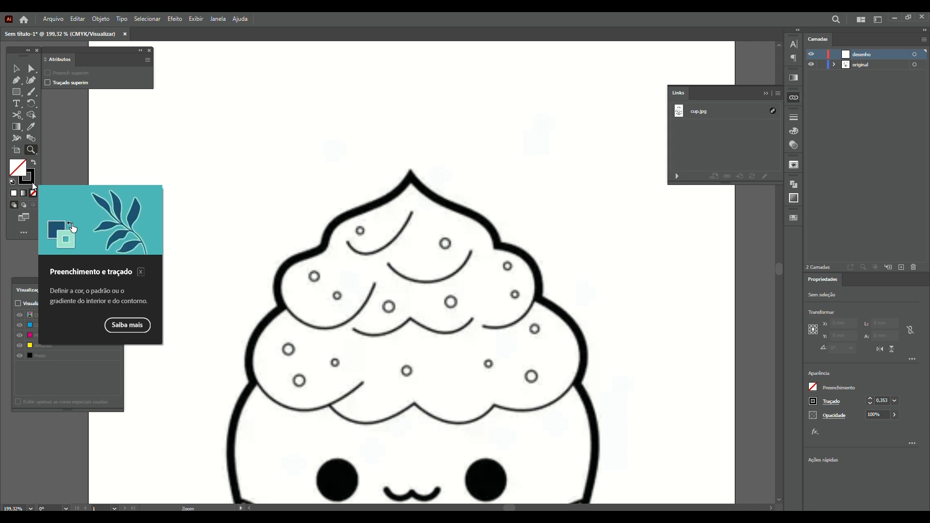
pyautogui.click(30, 179)
pyautogui.click(18, 169)
pyautogui.click(32, 183)
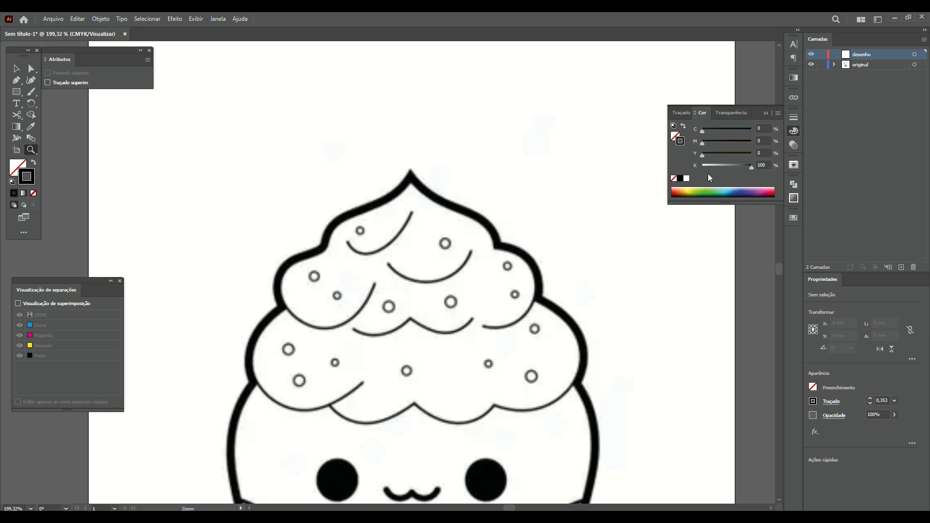
pyautogui.moveTo(752, 166); pyautogui.dragTo(702, 165)
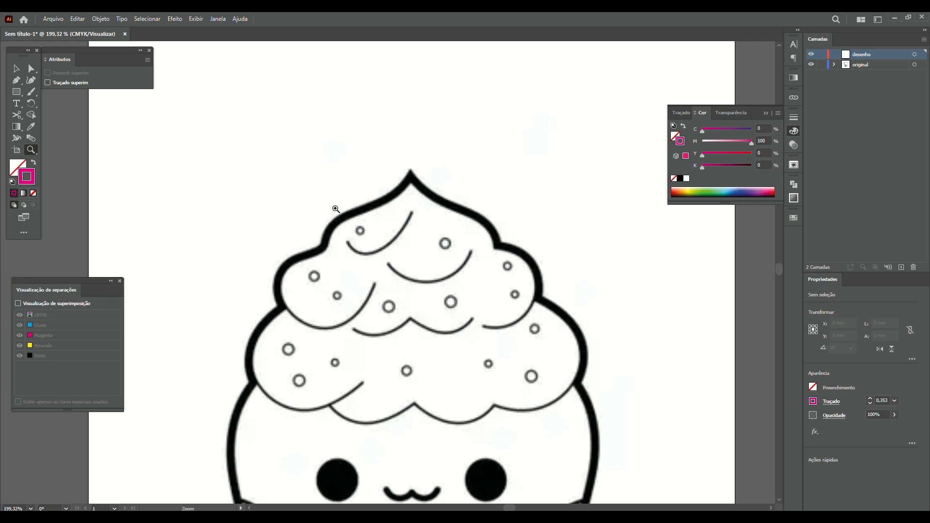
pyautogui.click(17, 82)
pyautogui.click(412, 176)
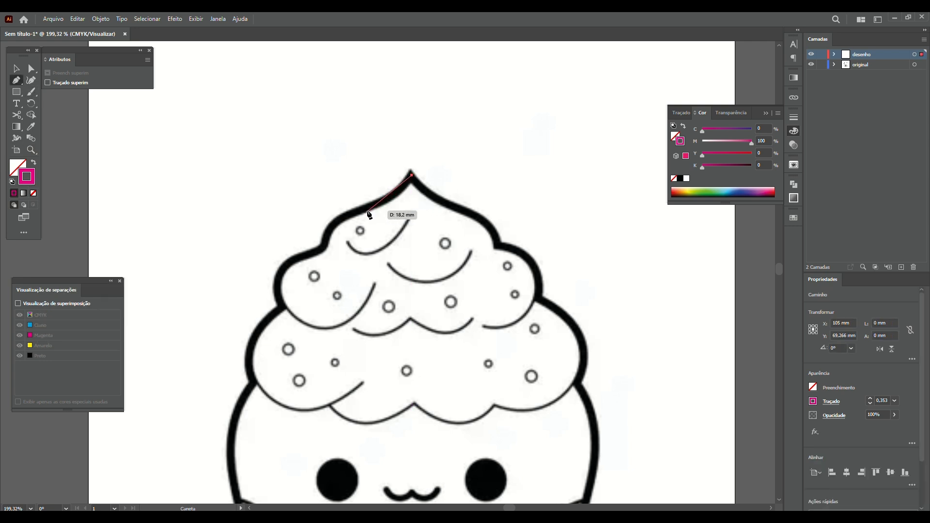
pyautogui.click(362, 212)
pyautogui.click(351, 215)
pyautogui.moveTo(343, 220); pyautogui.dragTo(311, 227)
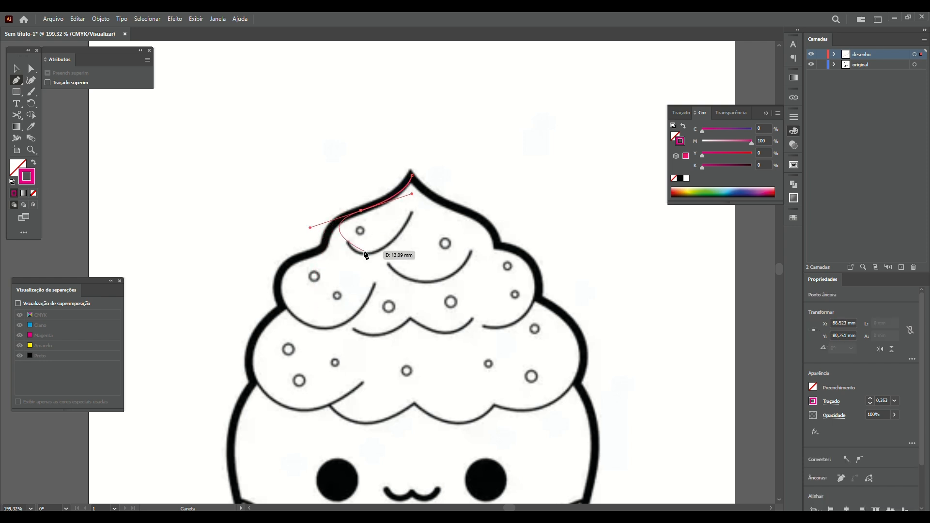
pyautogui.click(361, 212)
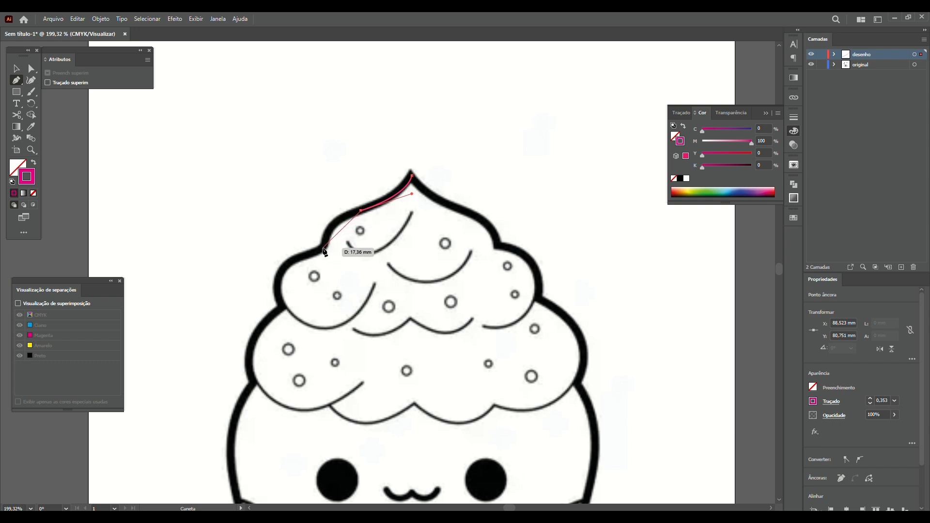
pyautogui.moveTo(323, 248); pyautogui.dragTo(272, 270)
pyautogui.click(324, 248)
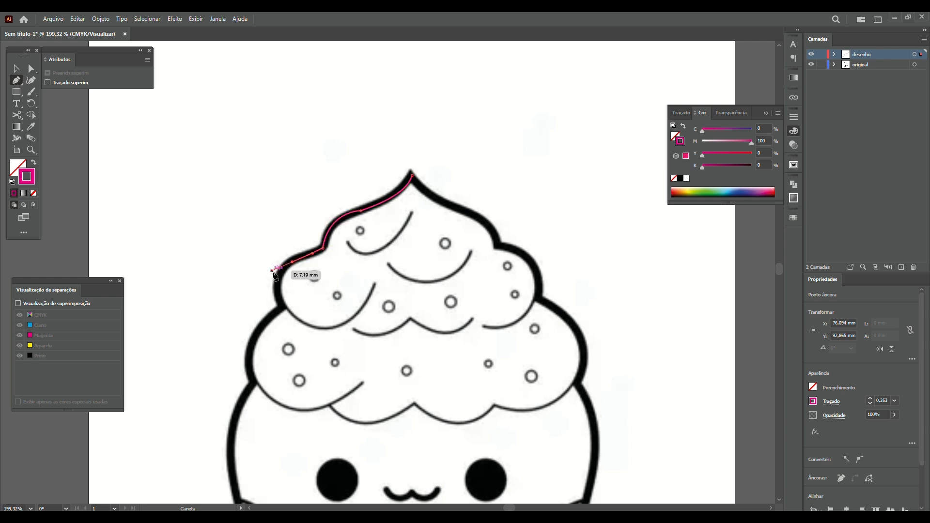
pyautogui.moveTo(284, 306); pyautogui.dragTo(292, 321)
pyautogui.click(283, 306)
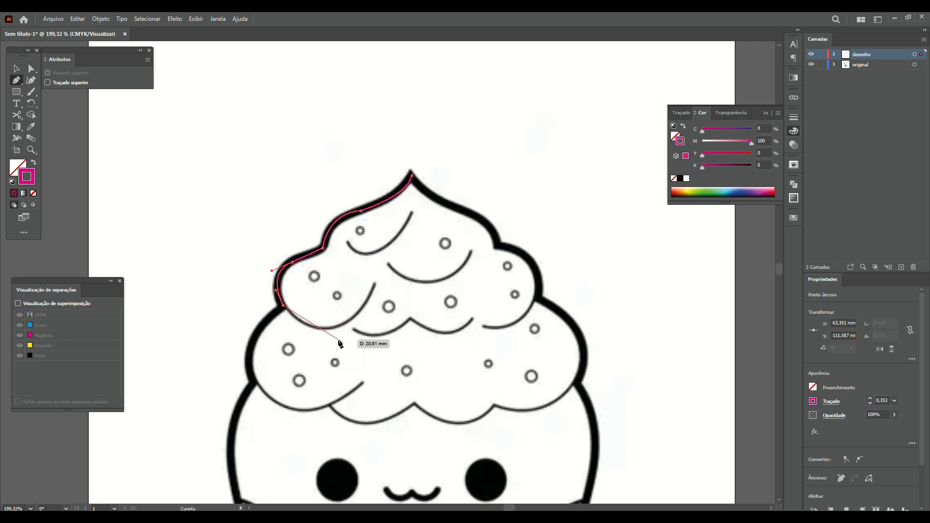
pyautogui.press('v')
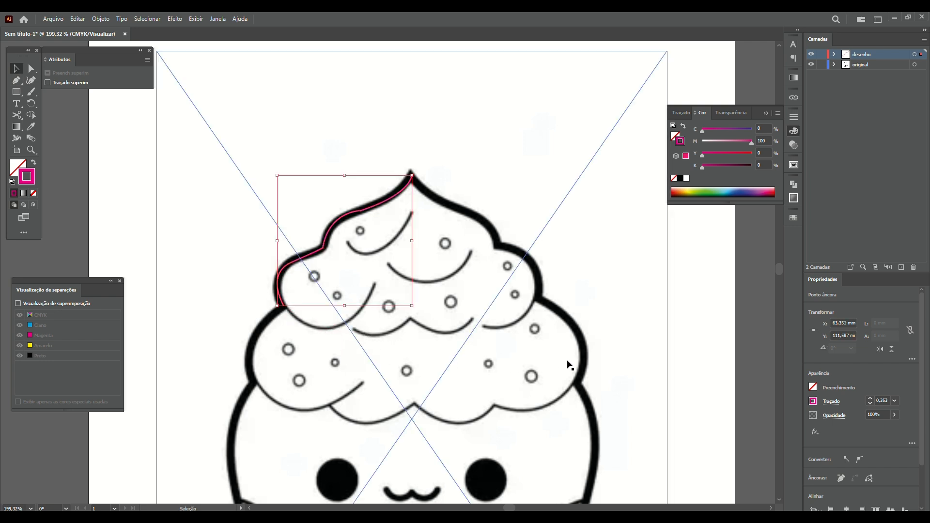
pyautogui.click(84, 197)
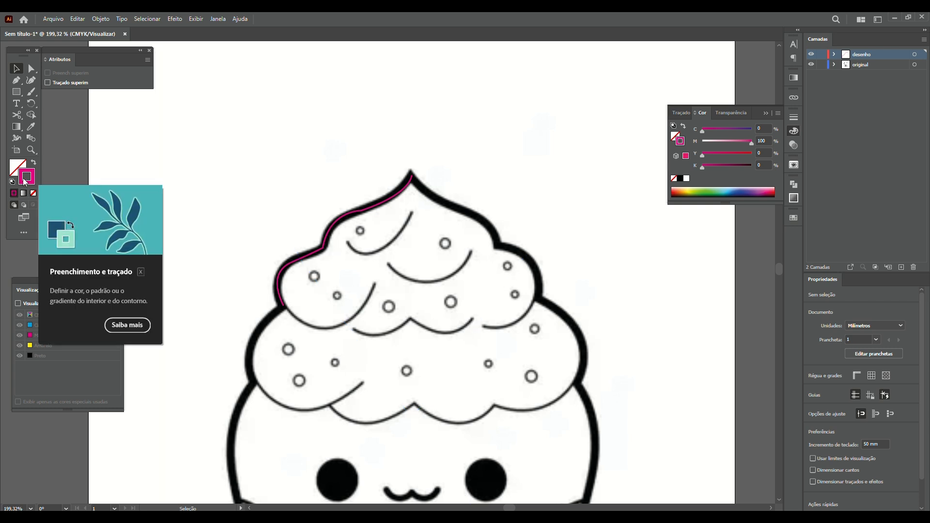
pyautogui.click(343, 217)
pyautogui.press('Delete')
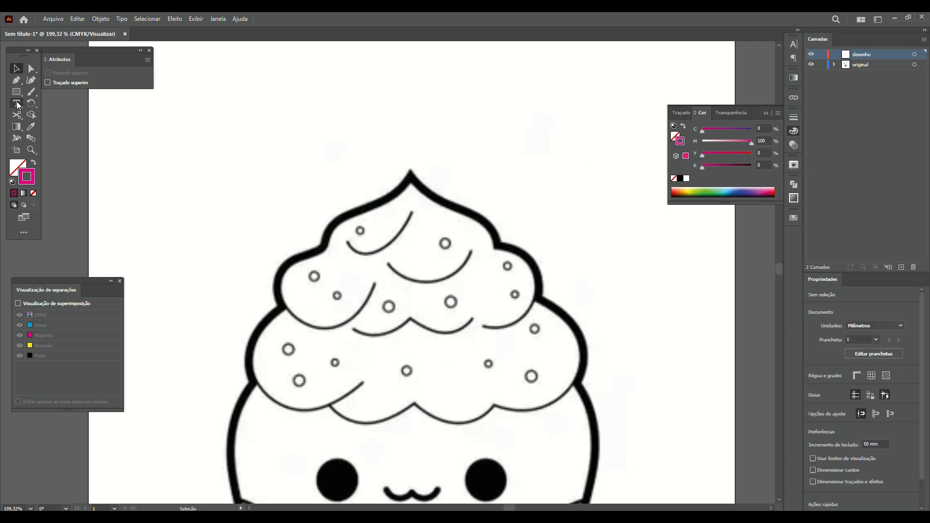
pyautogui.click(16, 80)
pyautogui.click(484, 74)
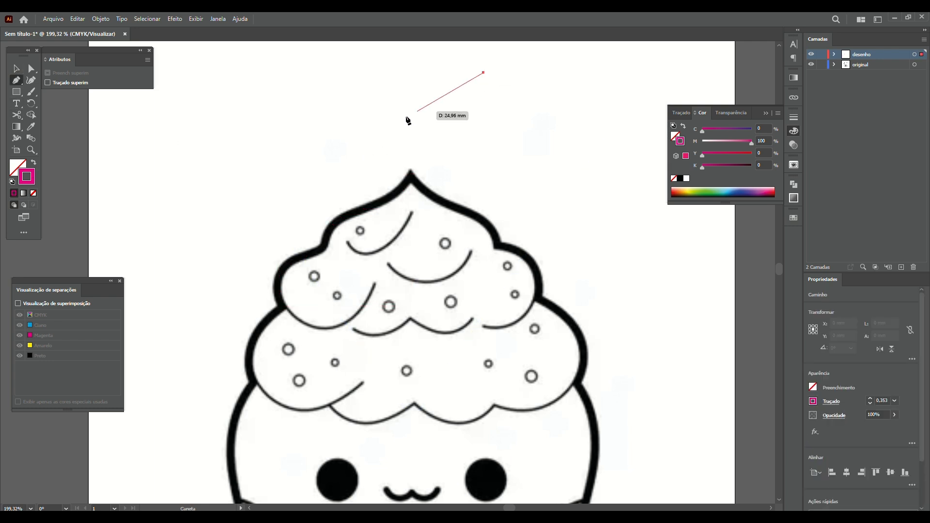
pyautogui.click(364, 137)
pyautogui.click(269, 123)
pyautogui.click(211, 192)
pyautogui.click(166, 132)
pyautogui.click(137, 230)
pyautogui.click(288, 216)
pyautogui.click(415, 140)
pyautogui.click(526, 178)
pyautogui.click(484, 73)
pyautogui.hotkey('ctrl', 'z')
pyautogui.hotkey('ctrl', 'z')
pyautogui.hotkey('ctrl', 'z')
pyautogui.hotkey('ctrl', 'z')
pyautogui.hotkey('ctrl', 'z')
pyautogui.hotkey('ctrl', 'z')
pyautogui.hotkey('ctrl', 'z')
pyautogui.hotkey('ctrl', 'z')
pyautogui.hotkey('ctrl', 'z')
pyautogui.click(380, 71)
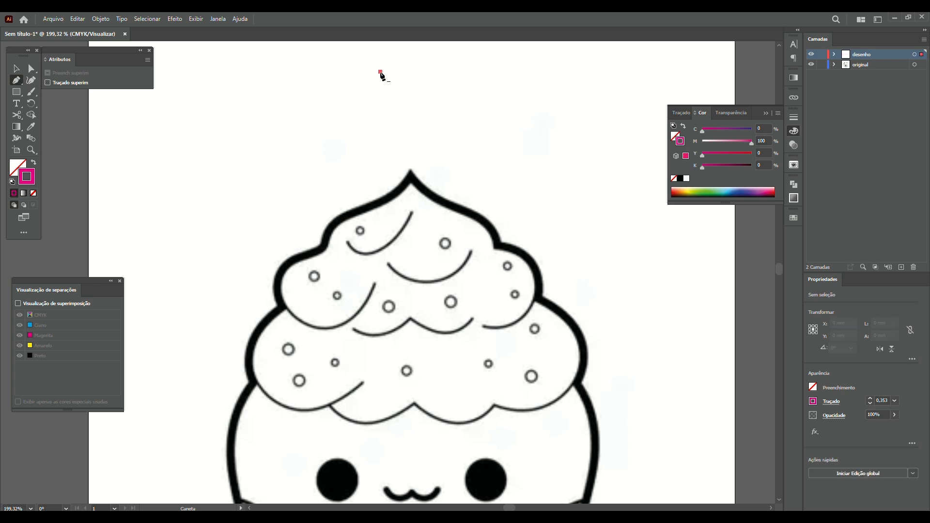
pyautogui.click(222, 177)
pyautogui.moveTo(222, 178); pyautogui.dragTo(166, 316)
pyautogui.hotkey('ctrl', 'z')
pyautogui.hotkey('ctrl', 'z')
pyautogui.hotkey('ctrl', 'z')
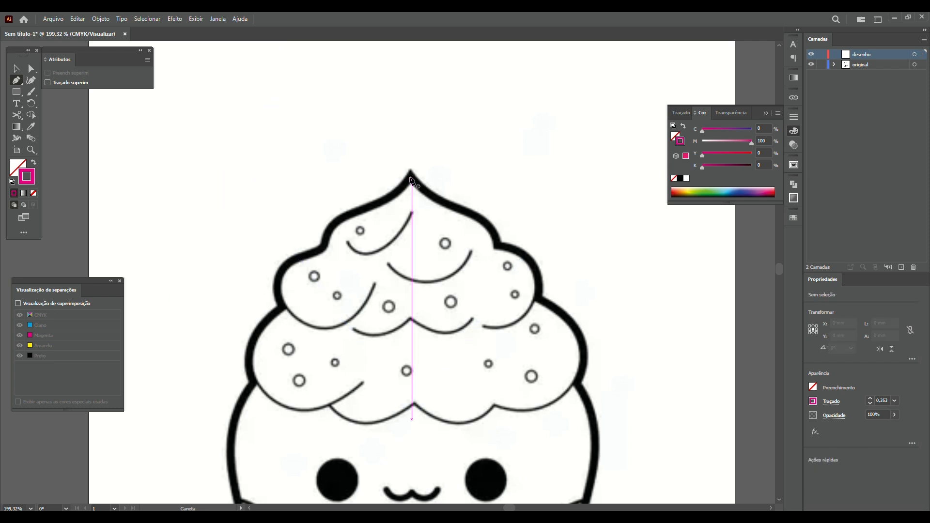
pyautogui.click(411, 177)
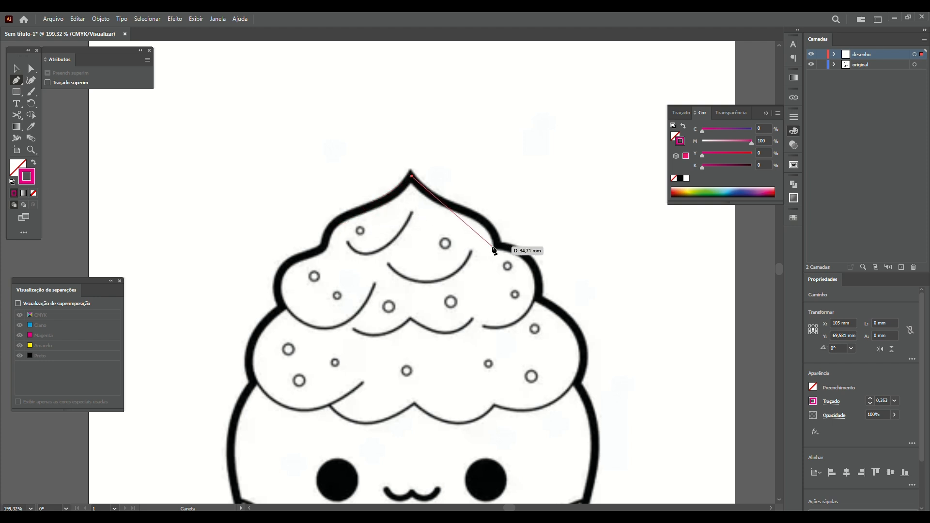
pyautogui.click(460, 212)
pyautogui.moveTo(466, 216); pyautogui.dragTo(497, 222)
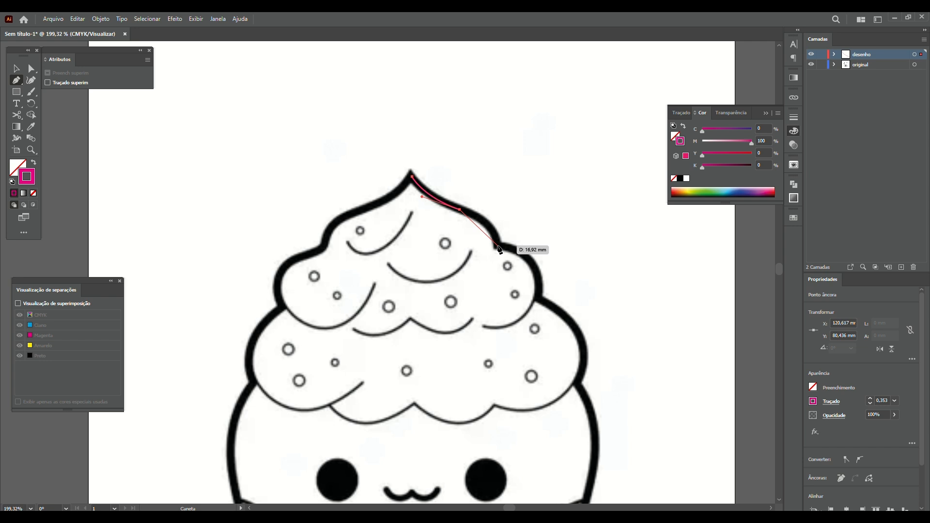
pyautogui.click(499, 247)
pyautogui.moveTo(500, 266); pyautogui.dragTo(501, 272)
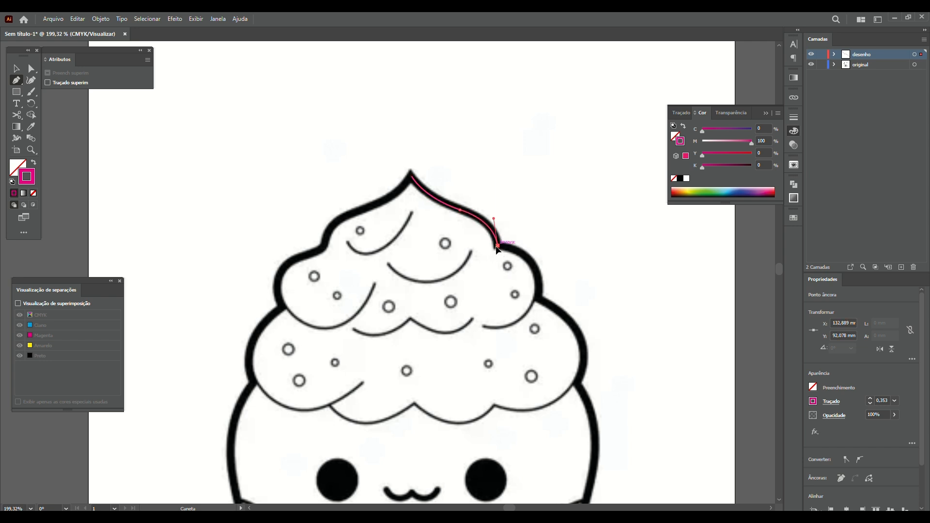
pyautogui.click(539, 300)
pyautogui.moveTo(539, 300); pyautogui.dragTo(532, 346)
pyautogui.click(538, 297)
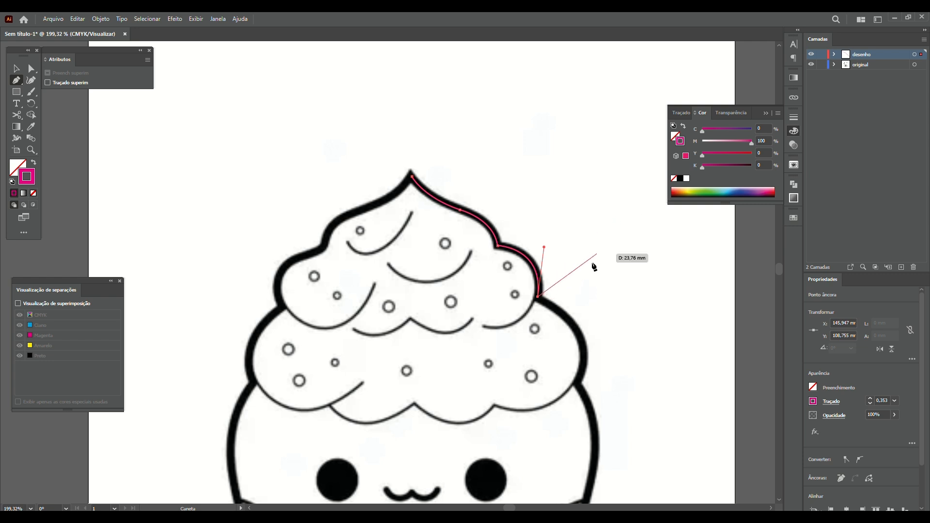
pyautogui.press('Escape')
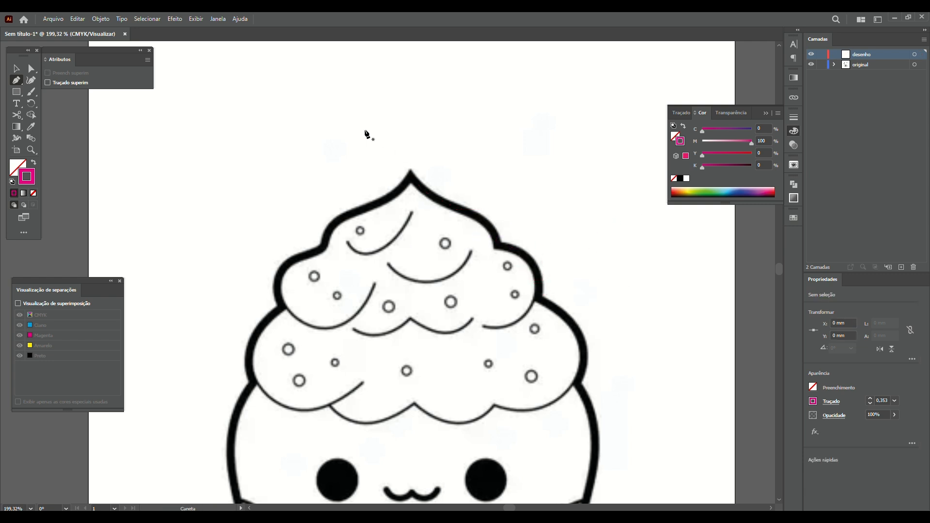
pyautogui.click(246, 99)
pyautogui.click(535, 189)
pyautogui.moveTo(534, 189); pyautogui.dragTo(722, 181)
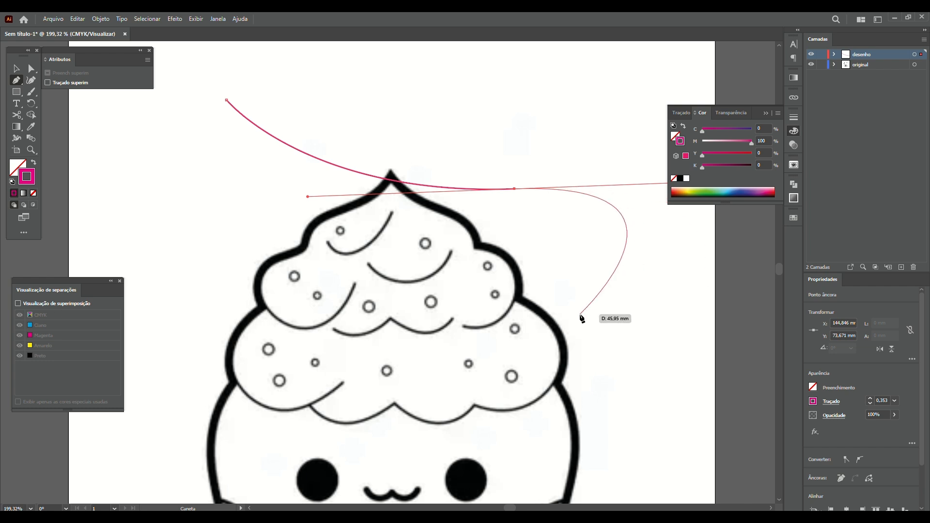
pyautogui.click(515, 189)
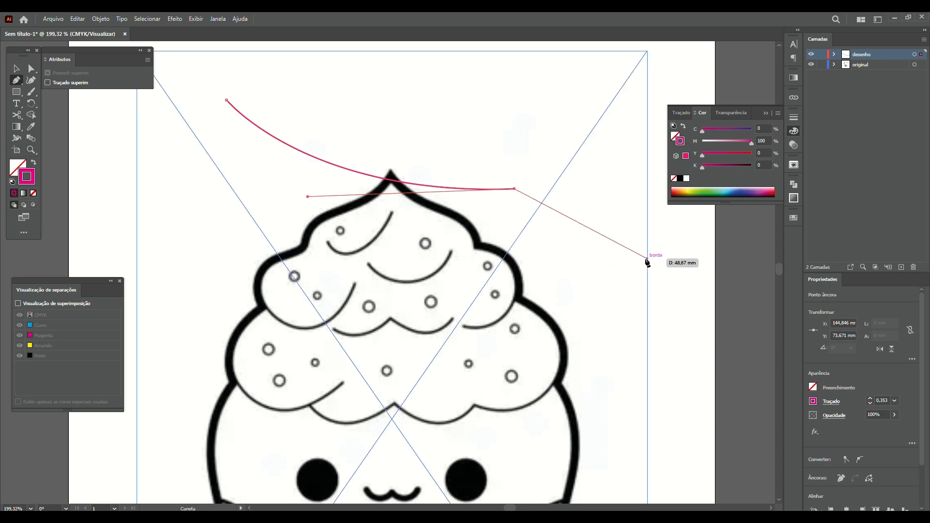
pyautogui.moveTo(647, 259); pyautogui.dragTo(628, 343)
pyautogui.press('Delete')
pyautogui.press('Delete')
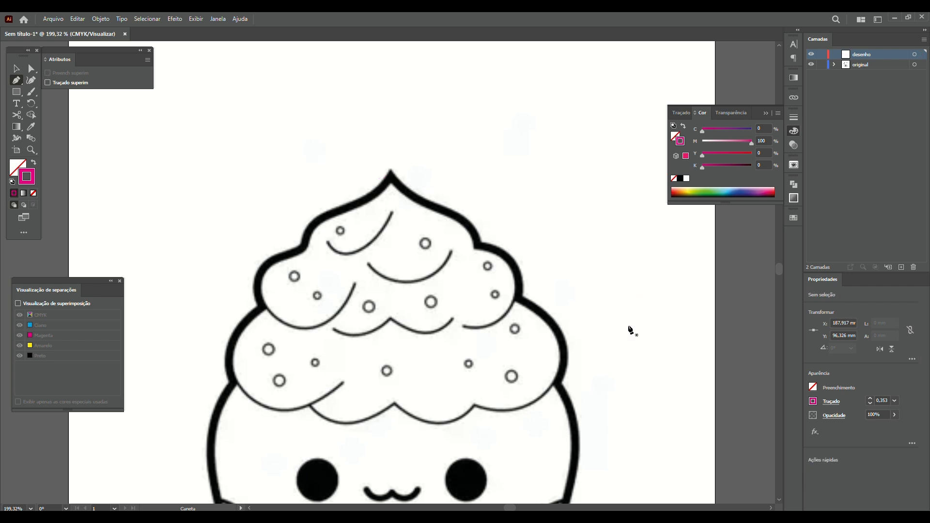
# Draw a practice curvature path along the frosting's right outline, then delete it
pyautogui.click(31, 80)
pyautogui.click(391, 175)
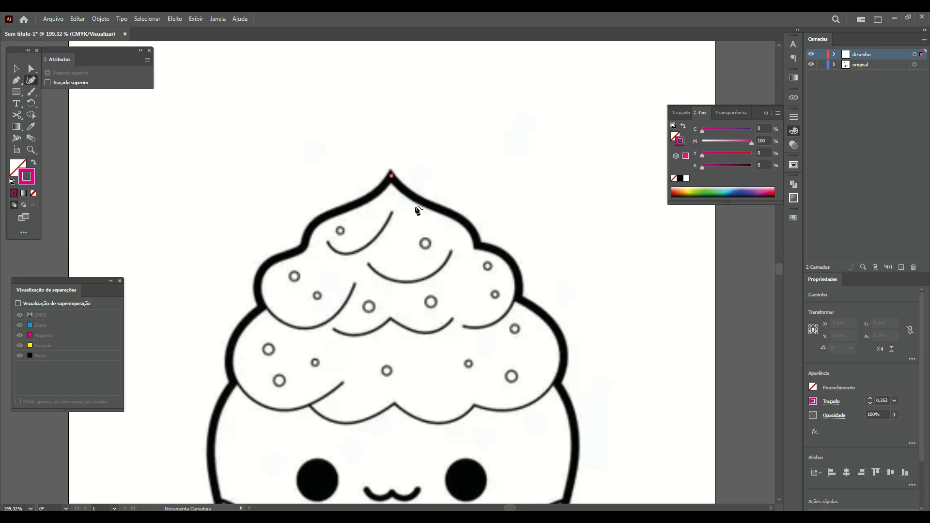
pyautogui.click(474, 237)
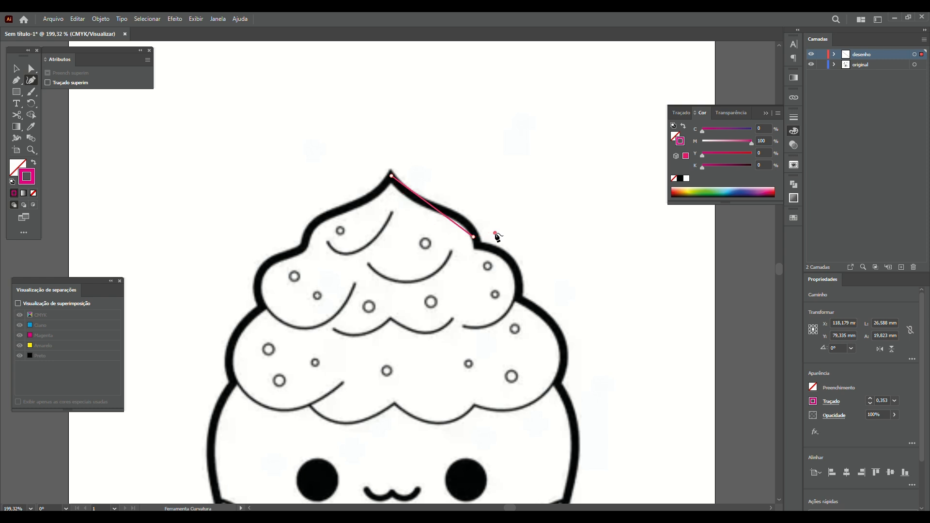
pyautogui.hotkey('ctrl', 'z')
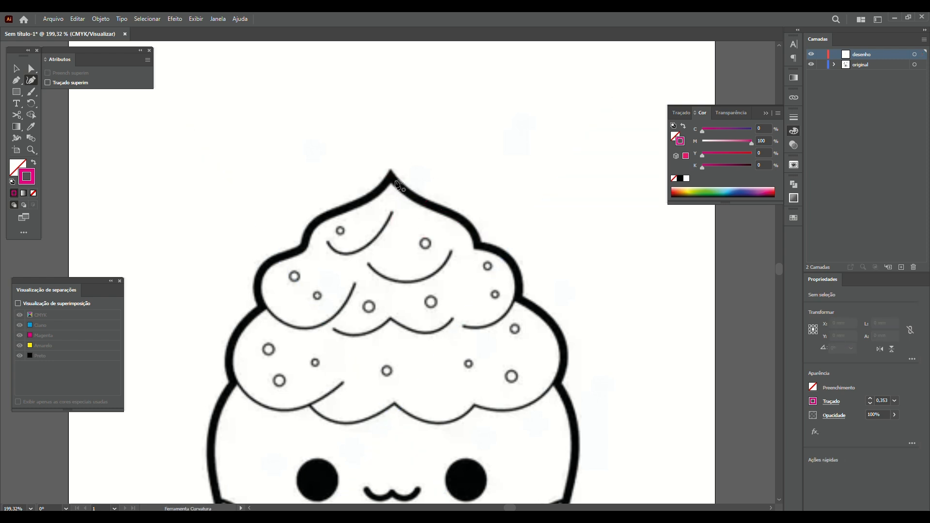
pyautogui.click(442, 211)
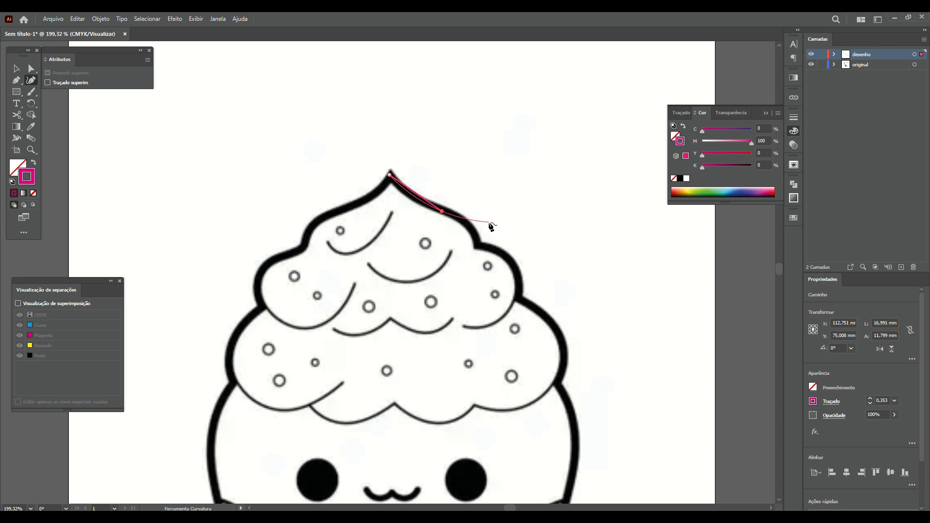
pyautogui.click(487, 222)
pyautogui.press('Escape')
pyautogui.click(442, 211)
pyautogui.press('Delete')
pyautogui.press('Delete')
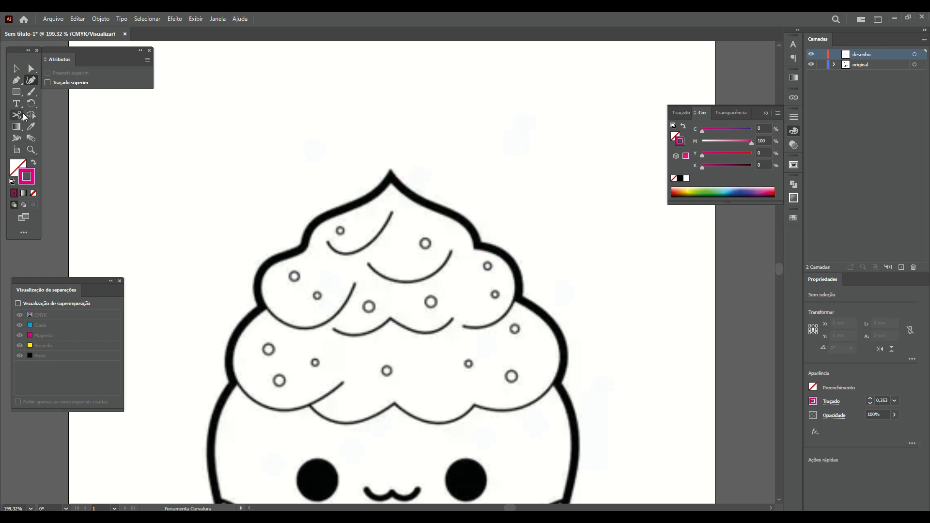
# Switch from the Pen tool to the Rectangle Tool (M)
pyautogui.click(16, 83)
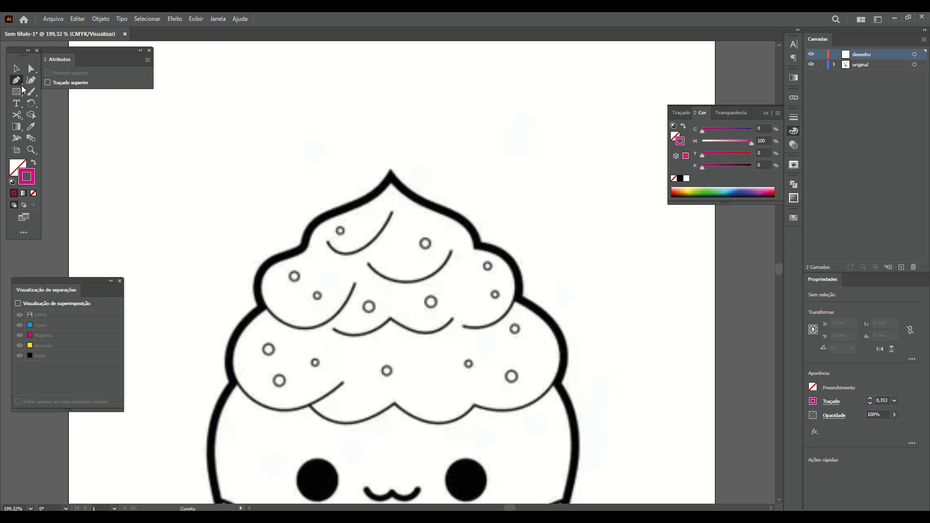
pyautogui.click(23, 86)
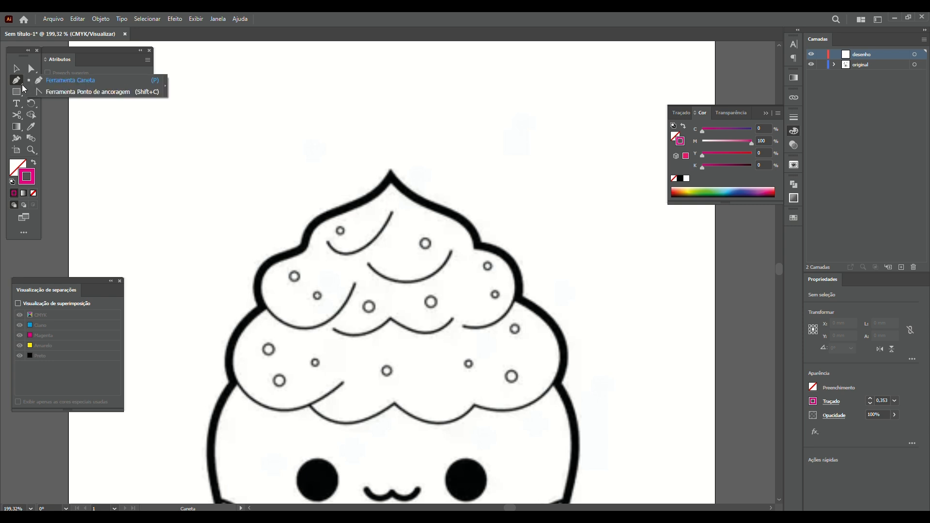
pyautogui.click(19, 96)
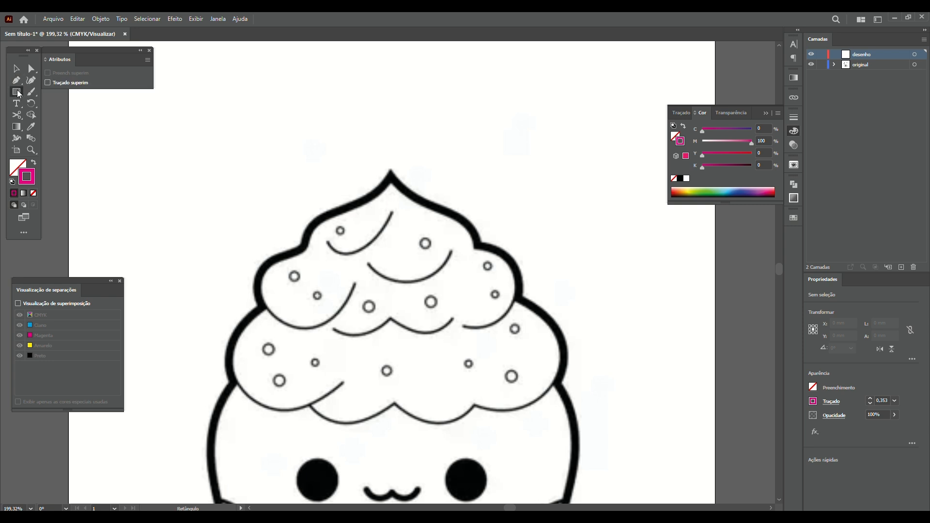
# Draw and undo a test square and a test ellipse, then choose the Polygon Tool
pyautogui.moveTo(198, 86); pyautogui.dragTo(410, 297)
pyautogui.hotkey('ctrl', 'z')
pyautogui.click(21, 94)
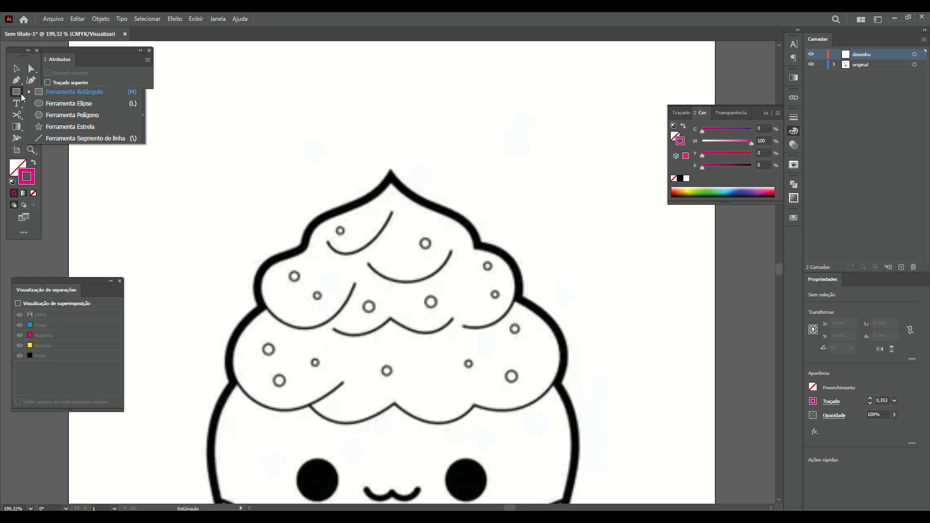
pyautogui.click(57, 105)
pyautogui.moveTo(208, 78)
pyautogui.mouseDown()
pyautogui.moveTo(364, 223)
pyautogui.moveTo(285, 108)
pyautogui.moveTo(415, 166)
pyautogui.moveTo(224, 278)
pyautogui.moveTo(233, 85)
pyautogui.moveTo(482, 244)
pyautogui.moveTo(220, 238)
pyautogui.moveTo(217, 99)
pyautogui.moveTo(390, 105)
pyautogui.moveTo(350, 257)
pyautogui.moveTo(391, 215)
pyautogui.moveTo(268, 138)
pyautogui.moveTo(318, 192)
pyautogui.moveTo(390, 207)
pyautogui.moveTo(237, 90)
pyautogui.moveTo(256, 101)
pyautogui.mouseUp()
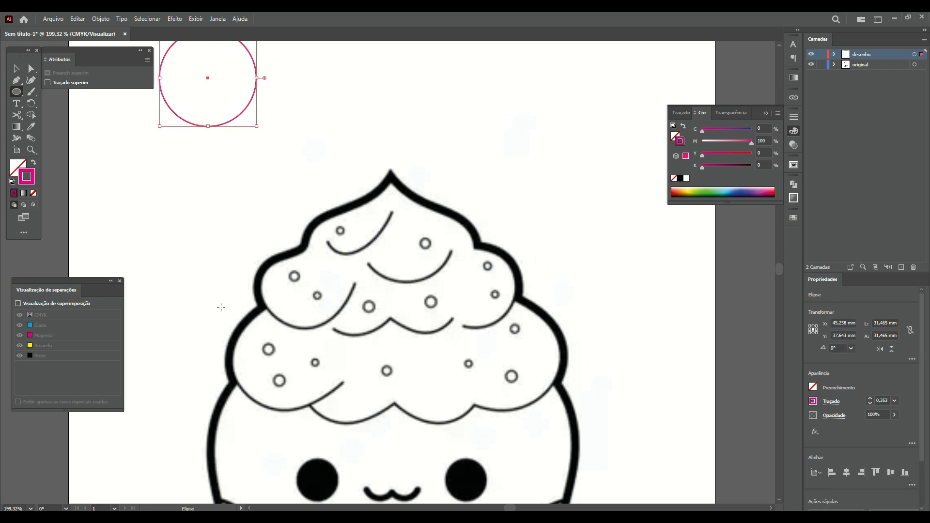
pyautogui.hotkey('ctrl', 'z')
pyautogui.click(22, 96)
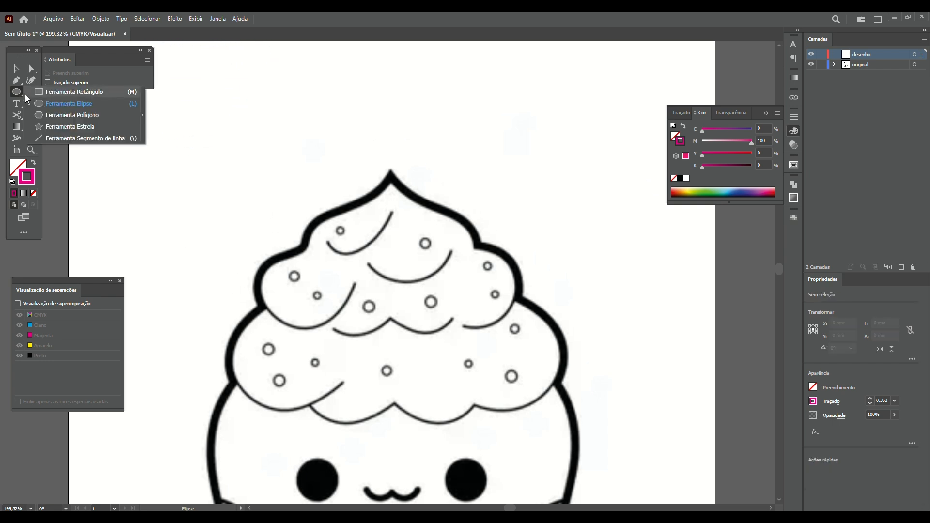
pyautogui.click(69, 117)
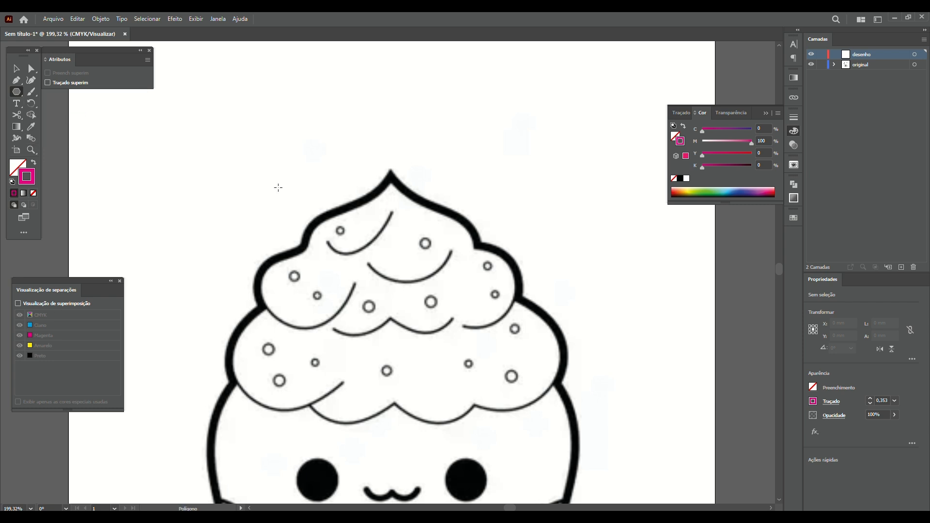
# Drag out a test polygon, changing its side count with the Up arrow, then choose the Star Tool
pyautogui.moveTo(209, 107); pyautogui.dragTo(286, 84)
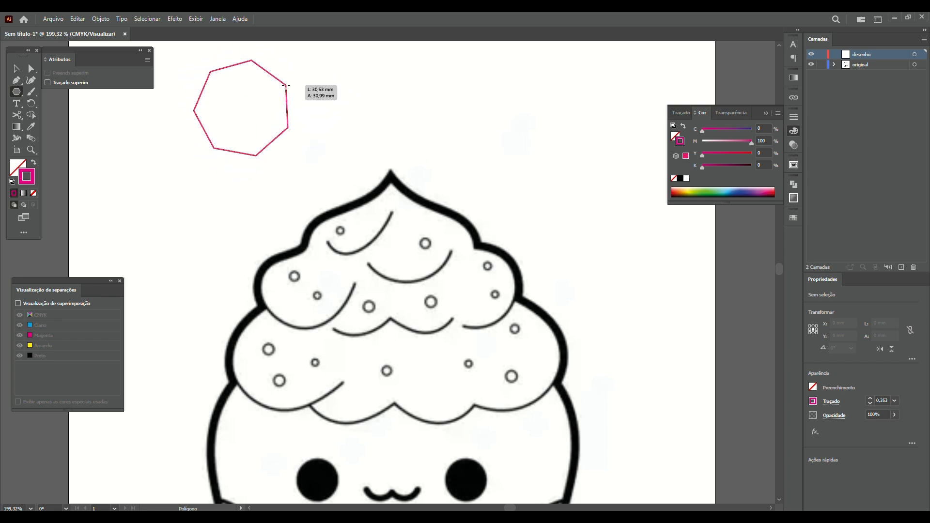
pyautogui.moveTo(286, 85); pyautogui.dragTo(292, 80)
pyautogui.press('Up')
pyautogui.press('Up')
pyautogui.press('Up')
pyautogui.press('Up')
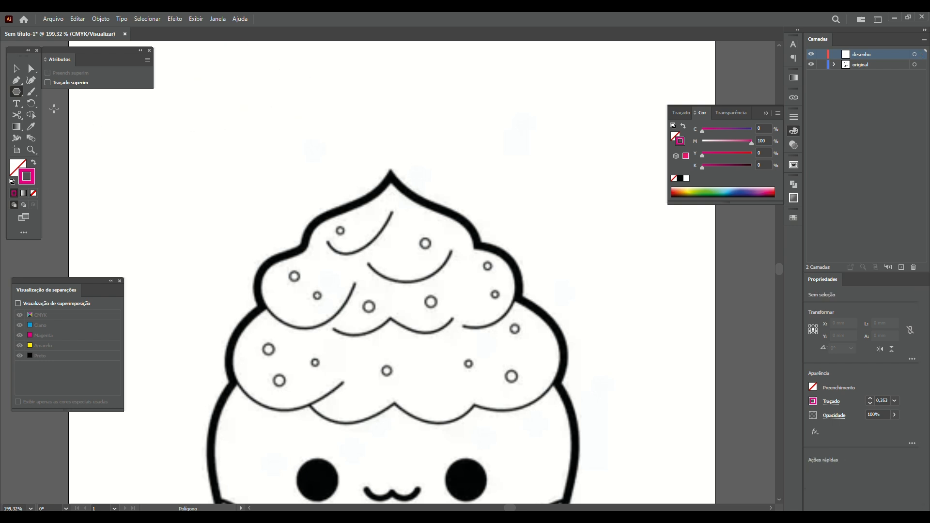
pyautogui.click(23, 97)
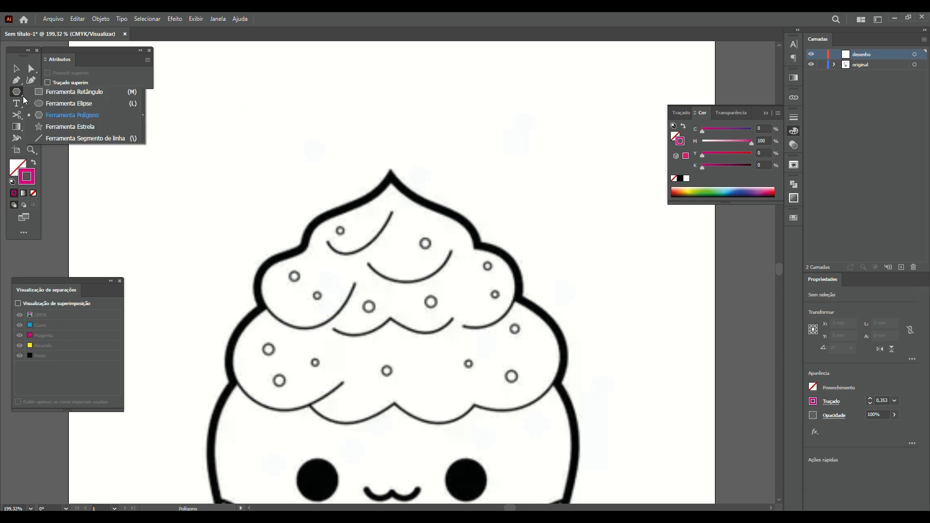
pyautogui.click(71, 126)
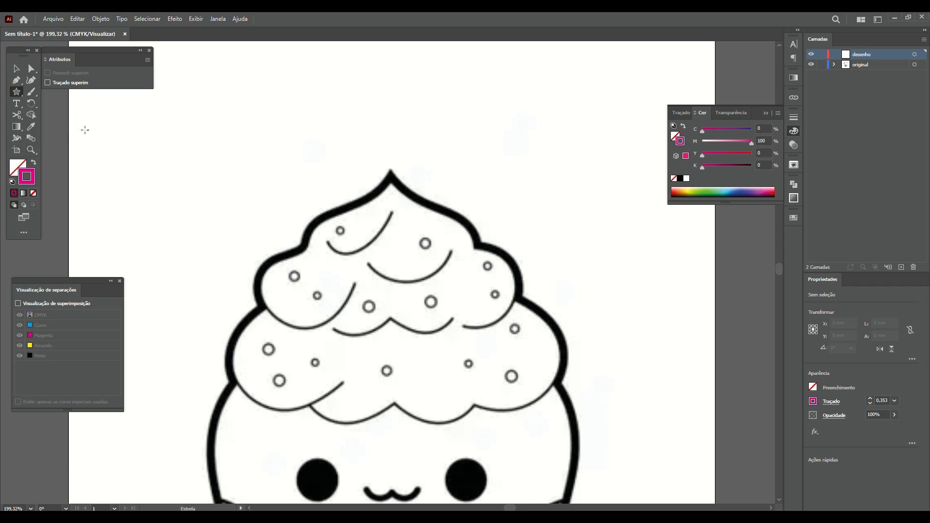
# Draw a test star, settle it at eight points with the arrow keys, and delete it
pyautogui.moveTo(263, 104); pyautogui.dragTo(325, 123)
pyautogui.press('Up')
pyautogui.press('Up')
pyautogui.press('Up')
pyautogui.press('Up')
pyautogui.press('Up')
pyautogui.press('Up')
pyautogui.press('Up')
pyautogui.press('Up')
pyautogui.press('Up')
pyautogui.press('Down')
pyautogui.press('Down')
pyautogui.press('Down')
pyautogui.press('Down')
pyautogui.press('Down')
pyautogui.press('Down')
pyautogui.press('Up')
pyautogui.press('Up')
pyautogui.press('Up')
pyautogui.press('Up')
pyautogui.press('Up')
pyautogui.press('Up')
pyautogui.press('Up')
pyautogui.press('Down')
pyautogui.press('Down')
pyautogui.press('Down')
pyautogui.press('Down')
pyautogui.press('Down')
pyautogui.press('Down')
pyautogui.press('Down')
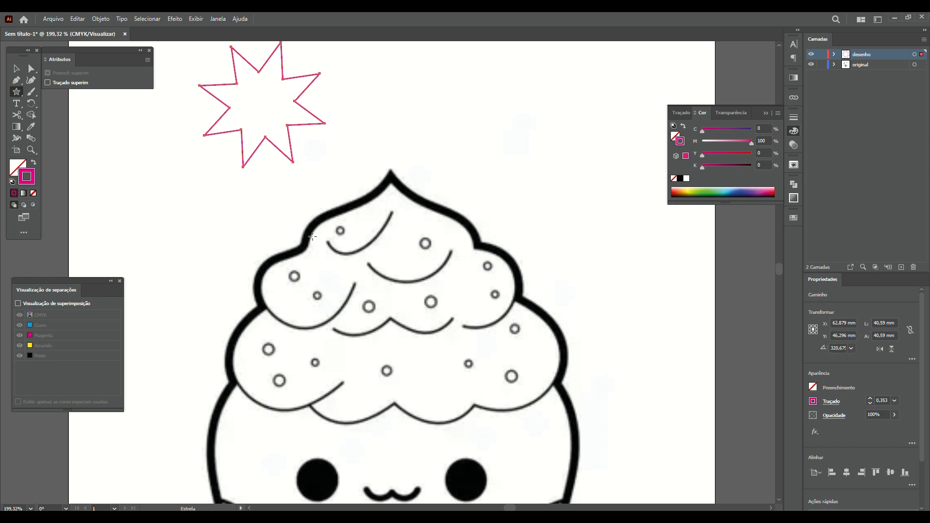
pyautogui.press('Delete')
# Draw a rectangle over the cupcake top, round its corners with the live widgets, then delete it
pyautogui.moveTo(23, 98); pyautogui.dragTo(63, 92)
pyautogui.moveTo(229, 96); pyautogui.dragTo(404, 271)
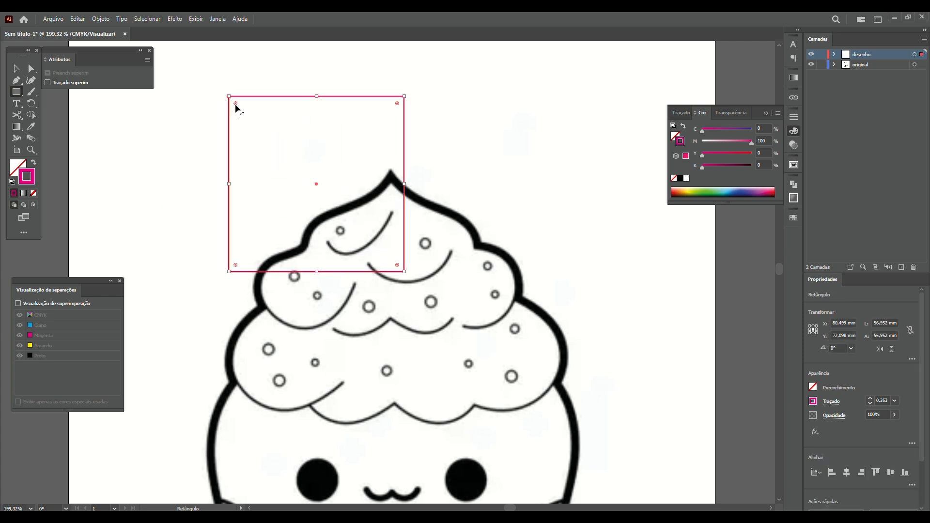
pyautogui.moveTo(236, 103)
pyautogui.mouseDown()
pyautogui.moveTo(271, 145)
pyautogui.moveTo(237, 108)
pyautogui.mouseUp()
pyautogui.moveTo(235, 103); pyautogui.dragTo(268, 136)
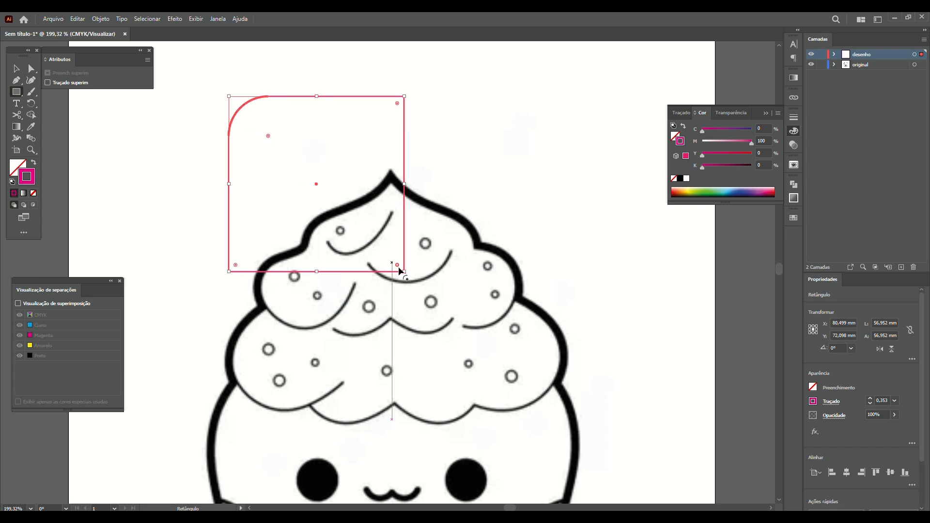
pyautogui.moveTo(399, 267); pyautogui.dragTo(335, 203)
pyautogui.press('Delete')
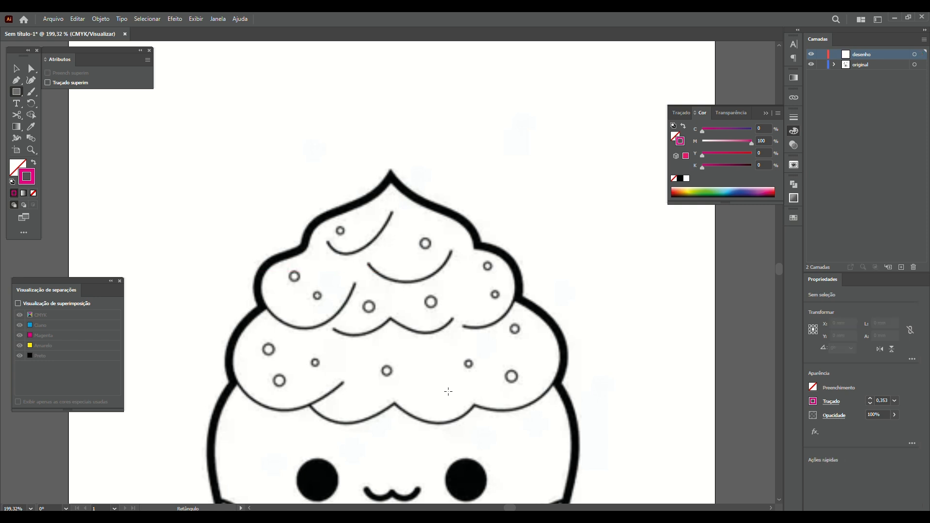
# Draw a six-sided polygon near the top left of the artboard
pyautogui.moveTo(17, 94); pyautogui.dragTo(55, 117)
pyautogui.moveTo(182, 97); pyautogui.dragTo(301, 181)
pyautogui.press('Down')
pyautogui.press('Down')
pyautogui.press('v')
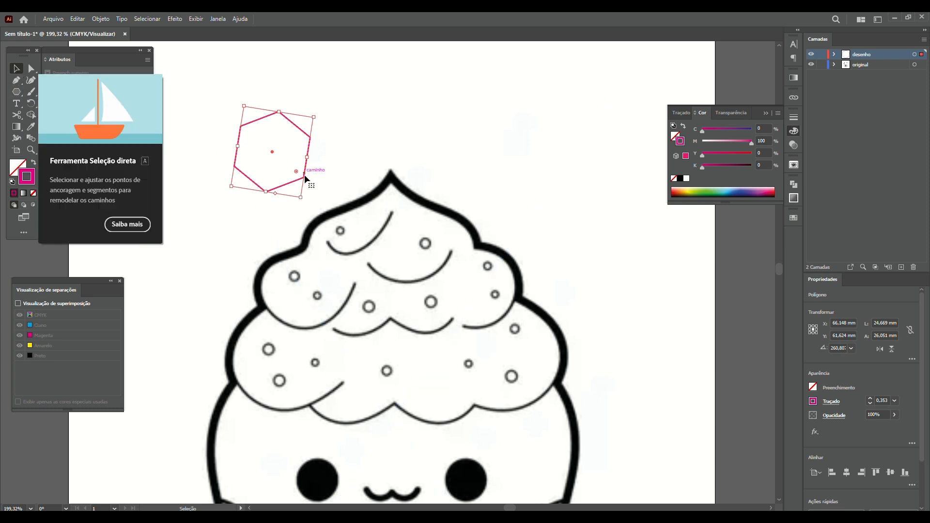
# Round the hexagon's corners, undo and redo the rounding, then delete the hexagon
pyautogui.moveTo(296, 171)
pyautogui.mouseDown()
pyautogui.moveTo(291, 155)
pyautogui.moveTo(296, 167)
pyautogui.mouseUp()
pyautogui.hotkey('ctrl', 'z')
pyautogui.moveTo(296, 173)
pyautogui.mouseDown()
pyautogui.moveTo(280, 155)
pyautogui.moveTo(296, 169)
pyautogui.mouseUp()
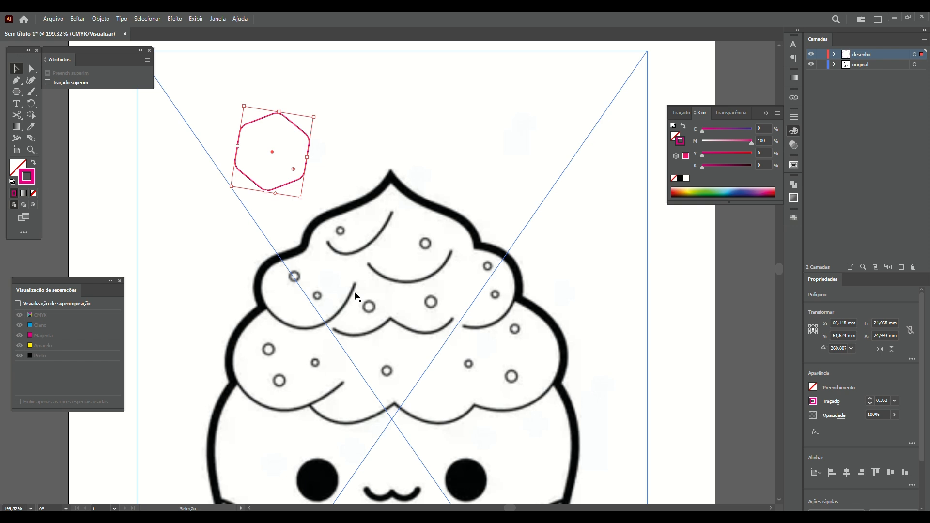
pyautogui.press('Delete')
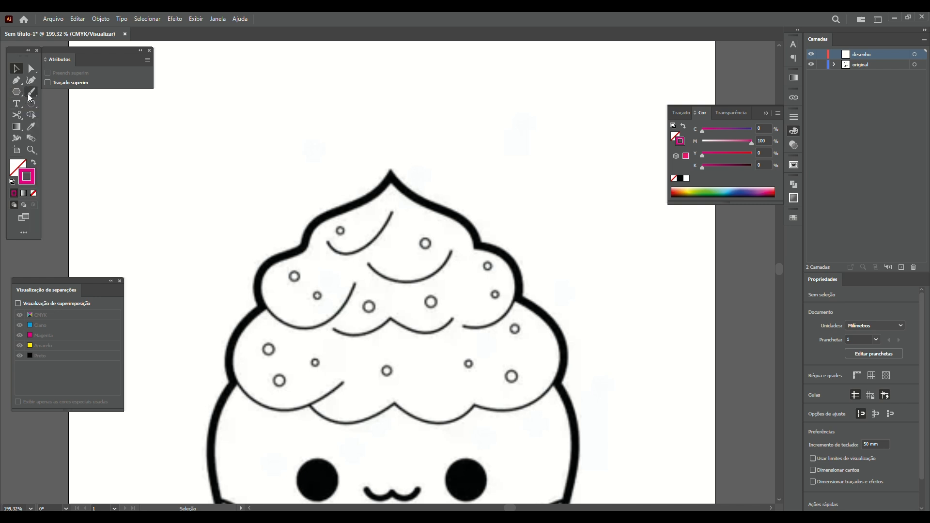
# Paint six freehand Paintbrush strokes above the cupcake
pyautogui.click(31, 92)
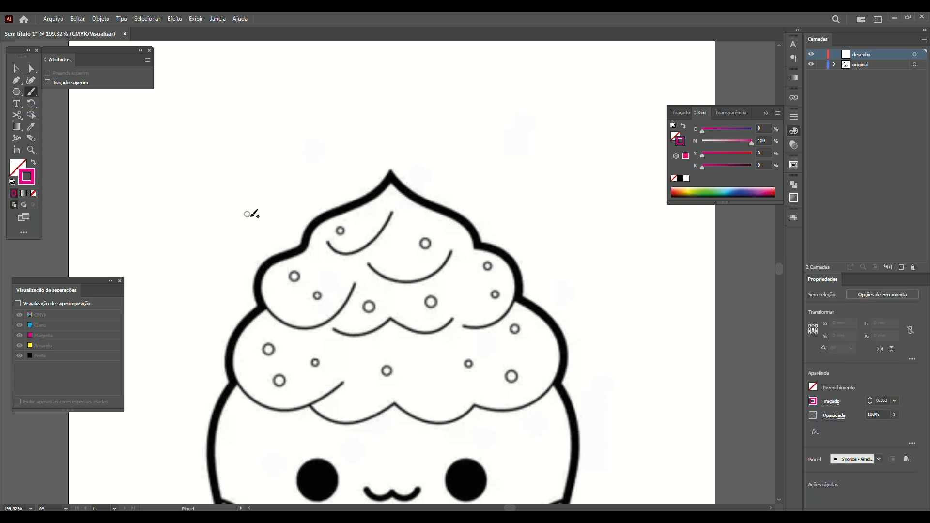
pyautogui.moveTo(246, 203)
pyautogui.mouseDown()
pyautogui.moveTo(263, 150)
pyautogui.moveTo(324, 179)
pyautogui.mouseUp()
pyautogui.moveTo(322, 122)
pyautogui.mouseDown()
pyautogui.moveTo(326, 179)
pyautogui.moveTo(364, 157)
pyautogui.mouseUp()
pyautogui.moveTo(372, 127)
pyautogui.mouseDown()
pyautogui.moveTo(366, 157)
pyautogui.moveTo(376, 160)
pyautogui.mouseUp()
pyautogui.moveTo(393, 122)
pyautogui.mouseDown()
pyautogui.moveTo(407, 154)
pyautogui.moveTo(430, 148)
pyautogui.mouseUp()
pyautogui.moveTo(456, 126)
pyautogui.mouseDown()
pyautogui.moveTo(472, 162)
pyautogui.moveTo(458, 158)
pyautogui.mouseUp()
pyautogui.moveTo(403, 138); pyautogui.dragTo(397, 161)
# Undo the brush strokes and view the Blob Brush and Pencil tools in the flyout
pyautogui.hotkey('ctrl', 'z')
pyautogui.hotkey('ctrl', 'z')
pyautogui.hotkey('ctrl', 'z')
pyautogui.hotkey('ctrl', 'z')
pyautogui.hotkey('ctrl', 'z')
pyautogui.hotkey('ctrl', 'z')
pyautogui.hotkey('ctrl', 'z')
pyautogui.hotkey('ctrl', 'z')
pyautogui.hotkey('ctrl', 'z')
pyautogui.hotkey('ctrl', 'z')
pyautogui.hotkey('ctrl', 'z')
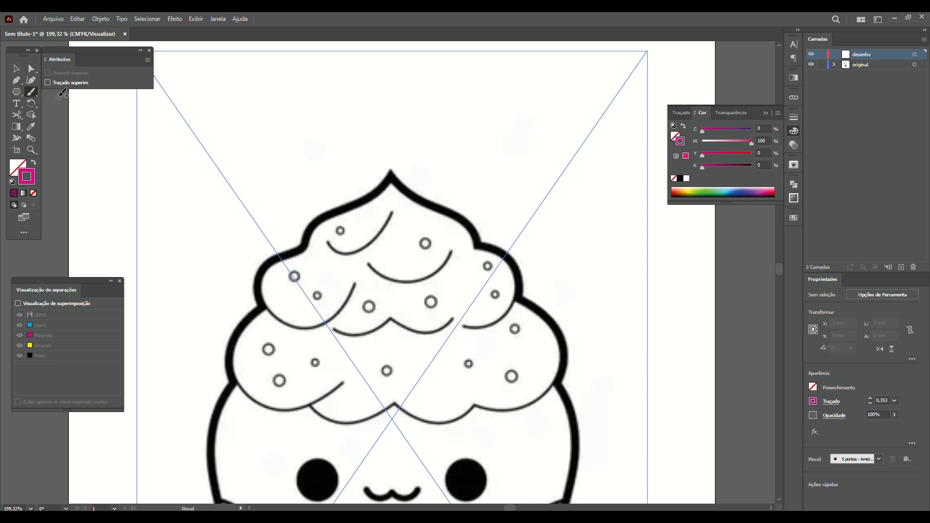
pyautogui.click(34, 93)
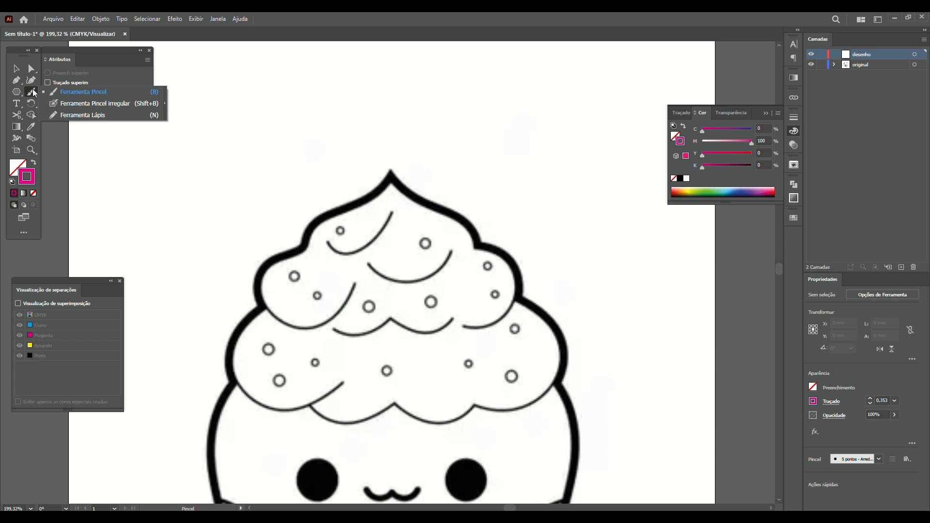
pyautogui.click(413, 31)
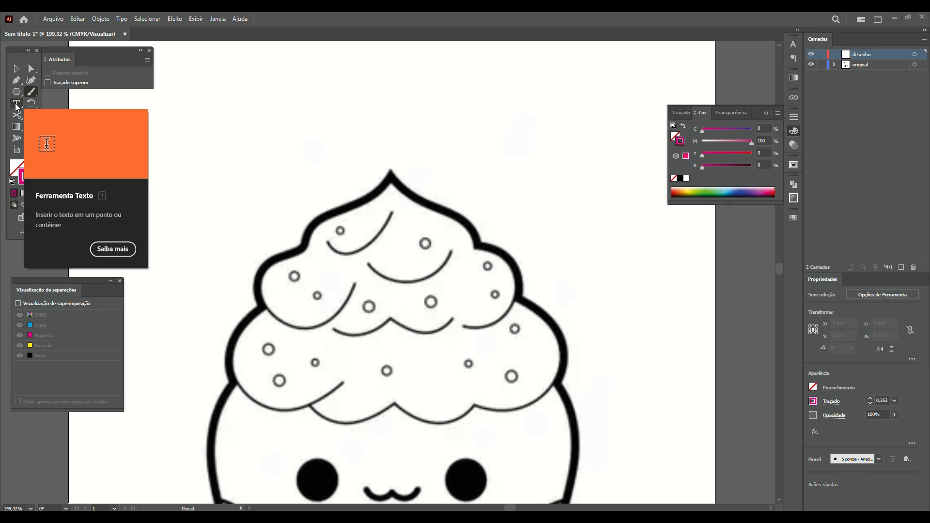
# Type a sample name as point text above the cupcake and edit it
pyautogui.click(17, 104)
pyautogui.click(220, 137)
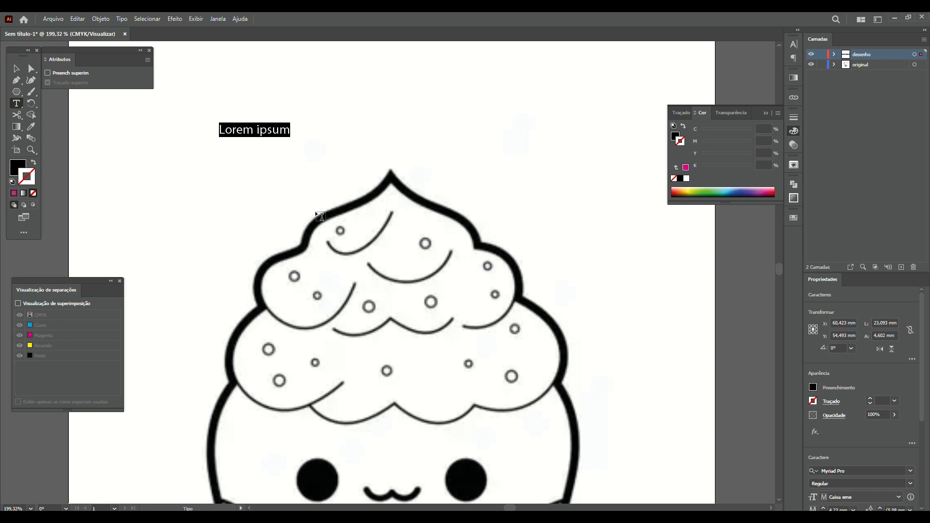
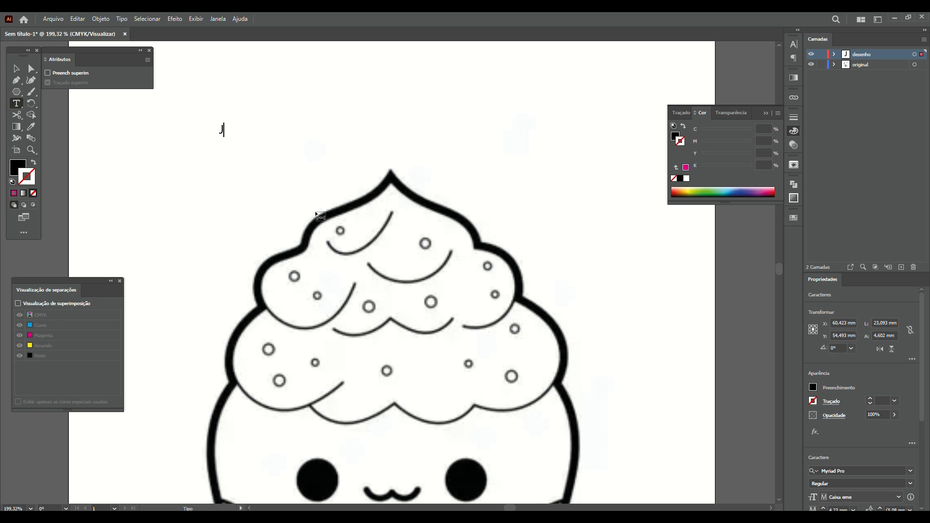
pyautogui.hotkey('ctrl', 'a')
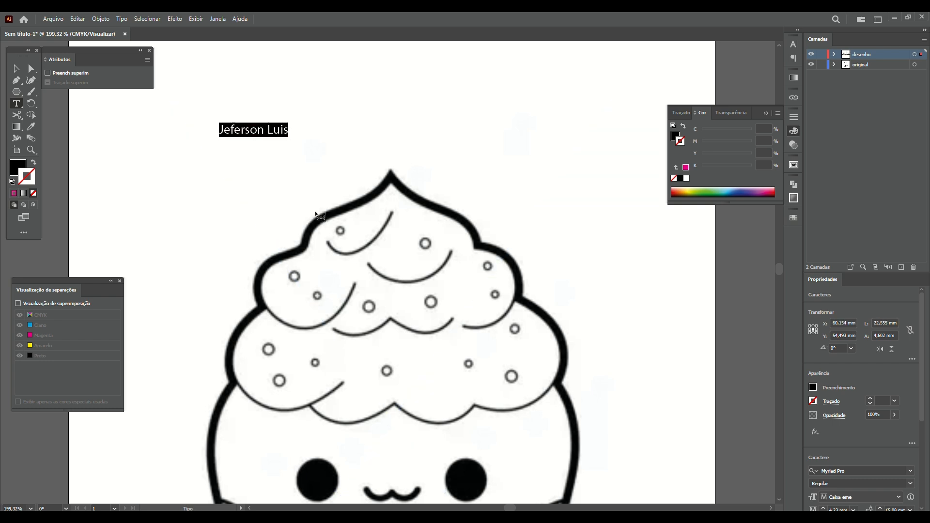
pyautogui.write('J')
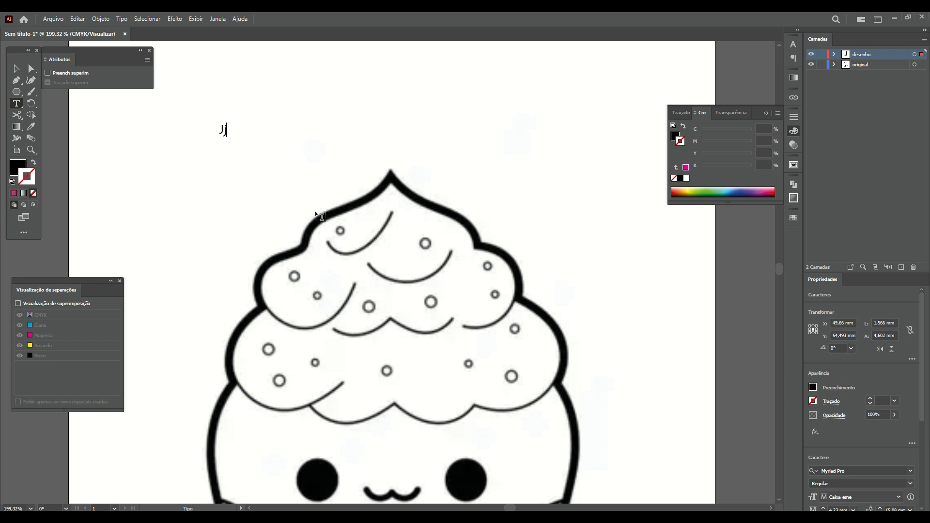
pyautogui.press('Escape')
# Clear and discard that text, then place a Lorem ipsum point text above the cupcake
pyautogui.write('j')
pyautogui.press('BackSpace')
pyautogui.press('Escape')
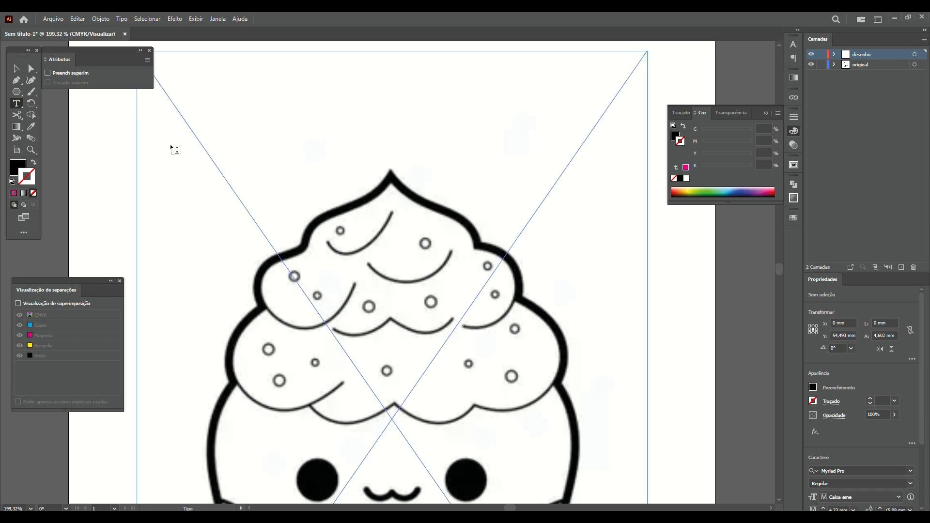
pyautogui.click(269, 128)
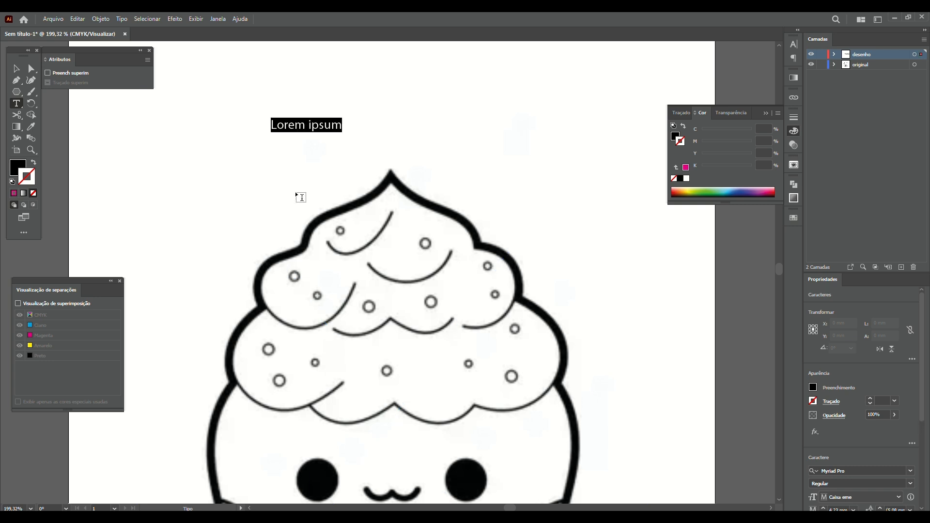
# Replace the Lorem ipsum with an area text frame holding five lines of random letters
pyautogui.press('Escape')
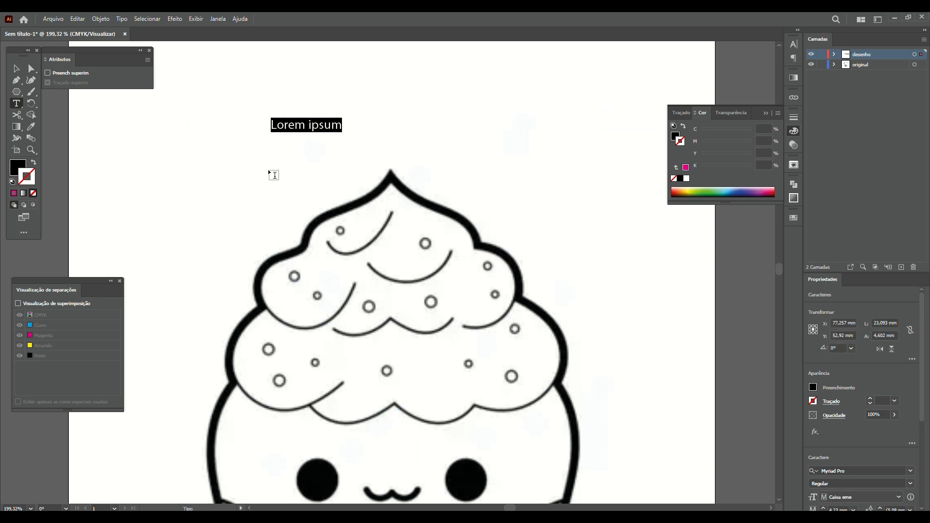
pyautogui.press('BackSpace')
pyautogui.moveTo(183, 67); pyautogui.dragTo(357, 177)
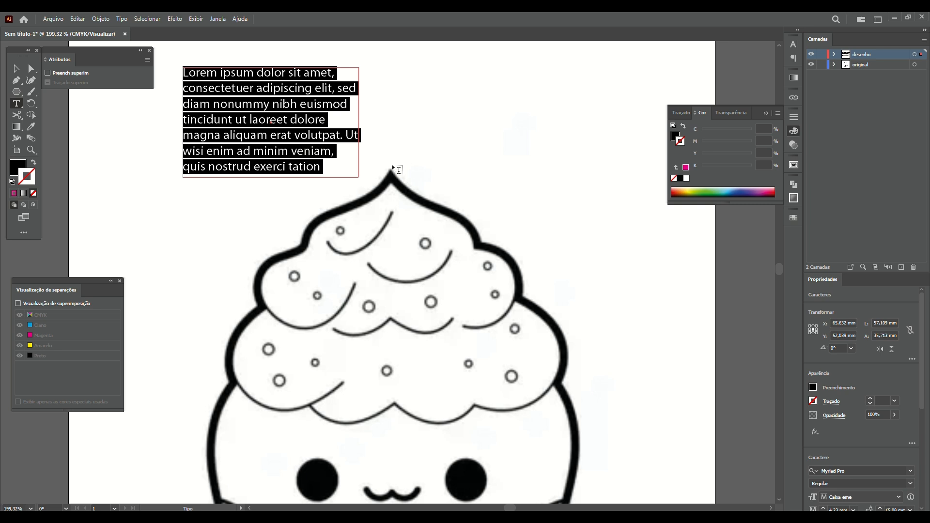
pyautogui.write('kjdaksgdkasjgd ashdgajhsdgja ajshdygajhsdgjasd jhasgdjahgsdjahsgd jahsgdjahgsdjahgsd jahsgdjahgsdja sjahsdjahsgdjahsgd hasgjdhagsjdg')
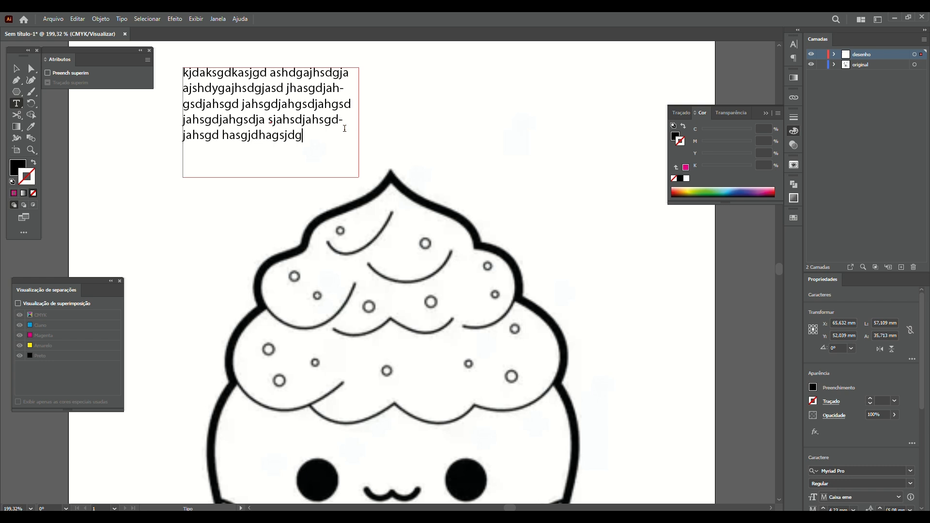
pyautogui.click(16, 68)
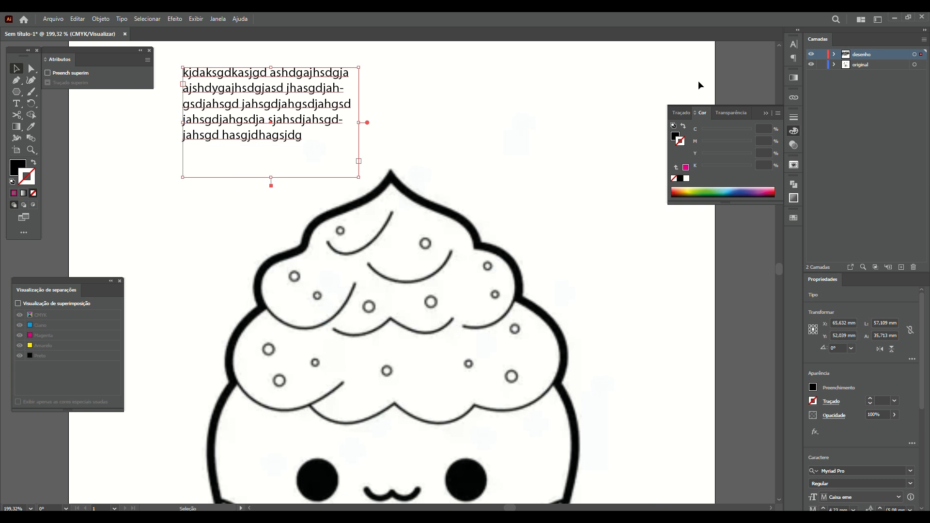
# Try Align Center, Justify, Align Right and Justify All on the filler paragraph
pyautogui.click(794, 45)
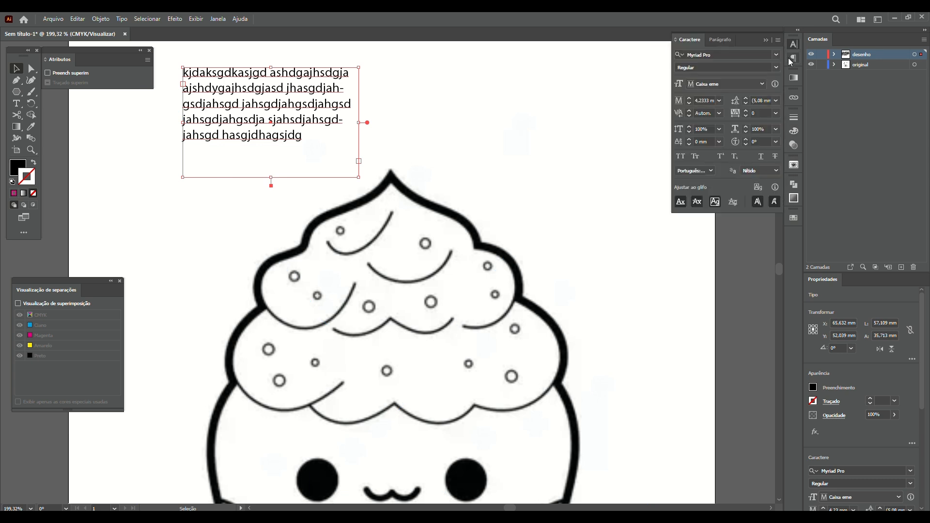
pyautogui.click(719, 40)
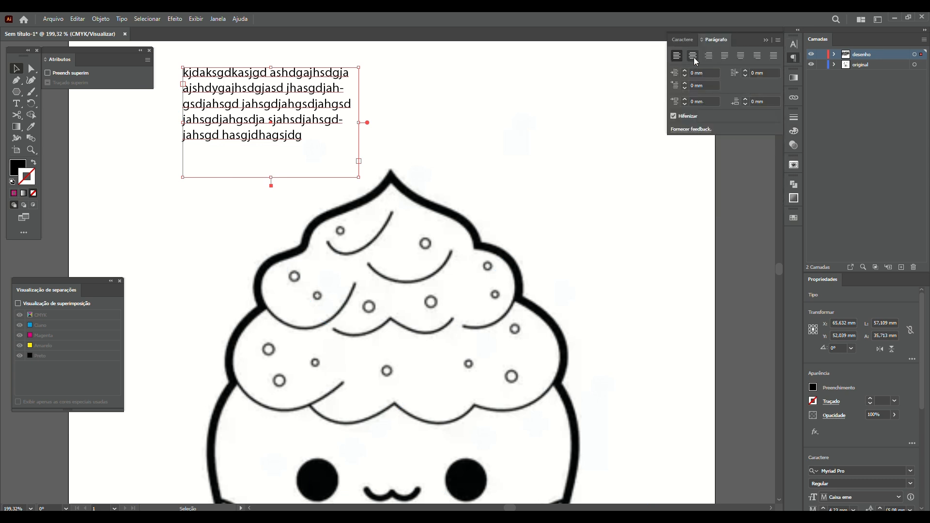
pyautogui.click(693, 55)
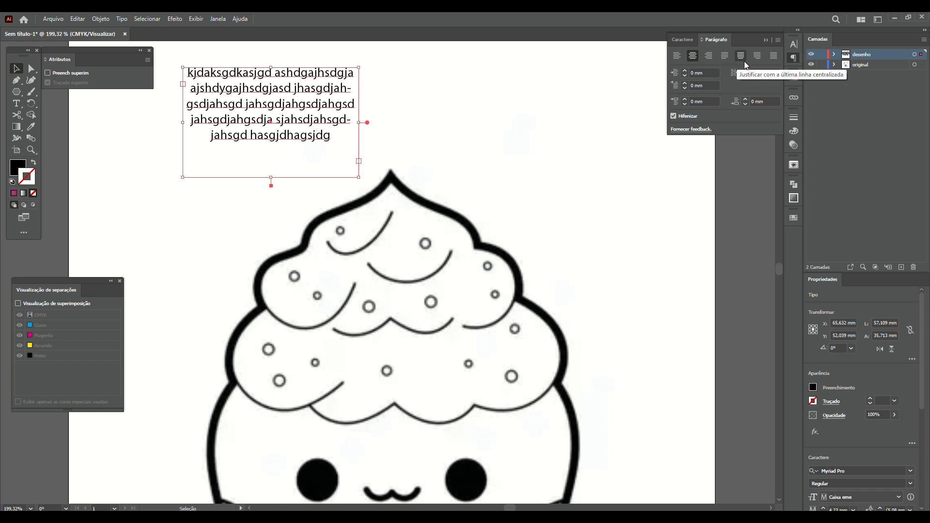
pyautogui.click(758, 58)
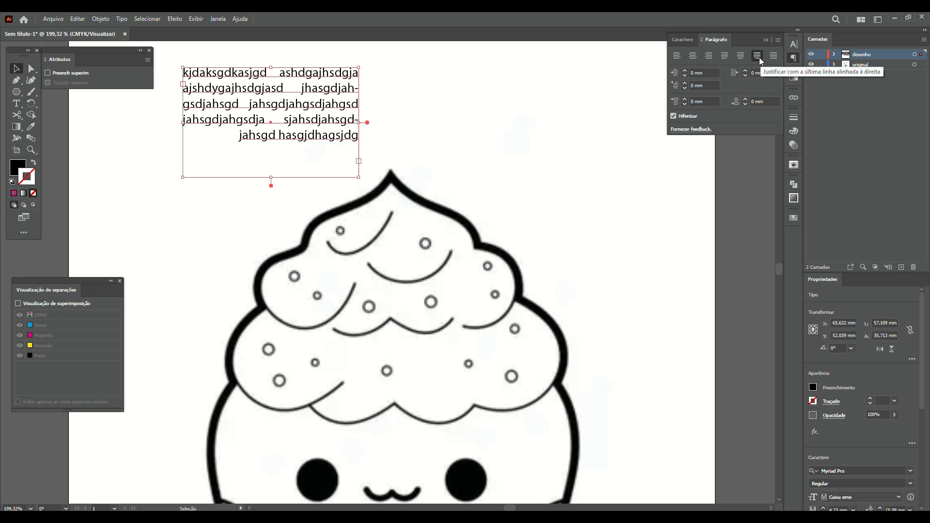
pyautogui.click(708, 57)
pyautogui.click(676, 56)
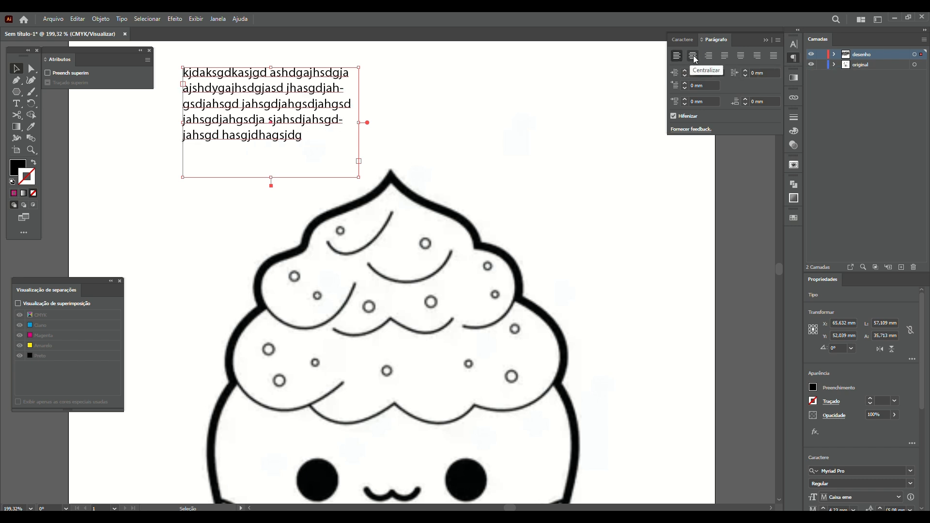
pyautogui.click(709, 57)
pyautogui.click(774, 55)
# Select the filler text box and delete it
pyautogui.click(265, 324)
pyautogui.click(357, 97)
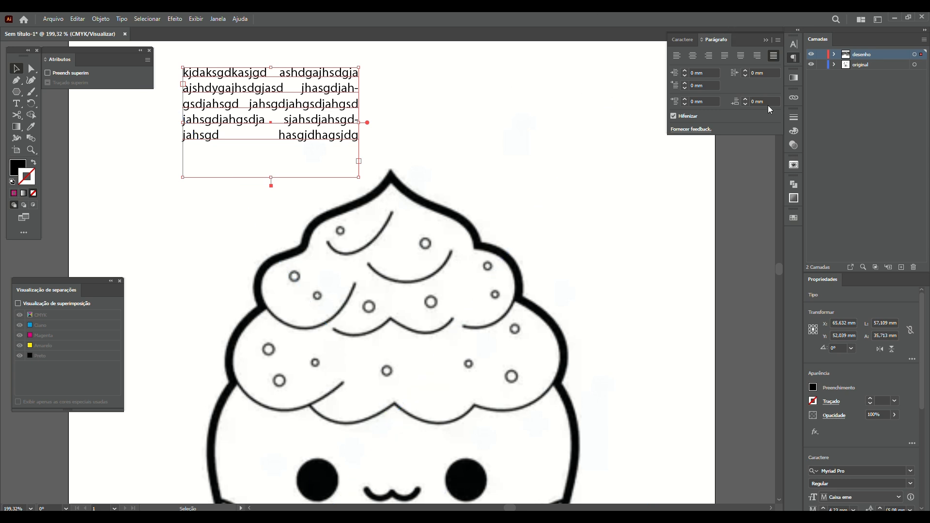
pyautogui.press('Delete')
# Browse the view options, then type a sample name as point text above the cupcake
pyautogui.click(196, 18)
pyautogui.moveTo(226, 17)
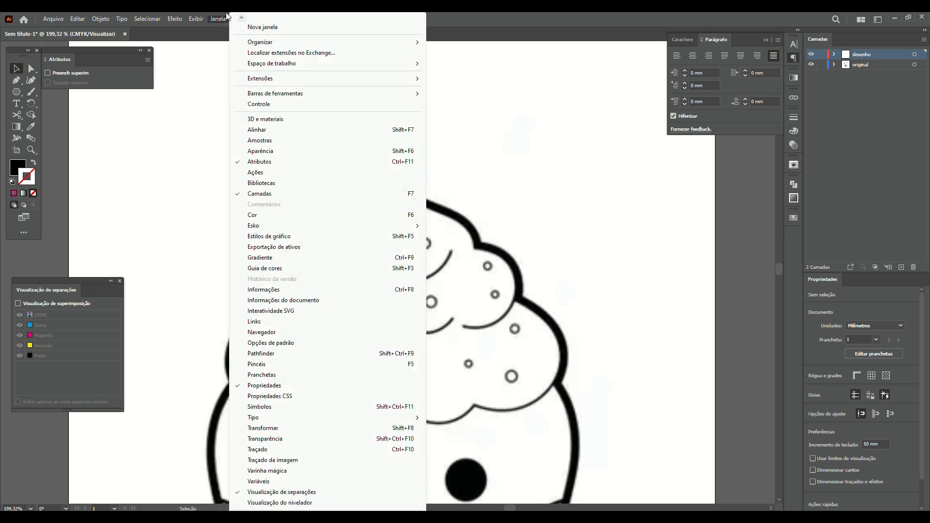
pyautogui.moveTo(278, 420)
pyautogui.click(17, 114)
pyautogui.click(17, 103)
pyautogui.click(223, 162)
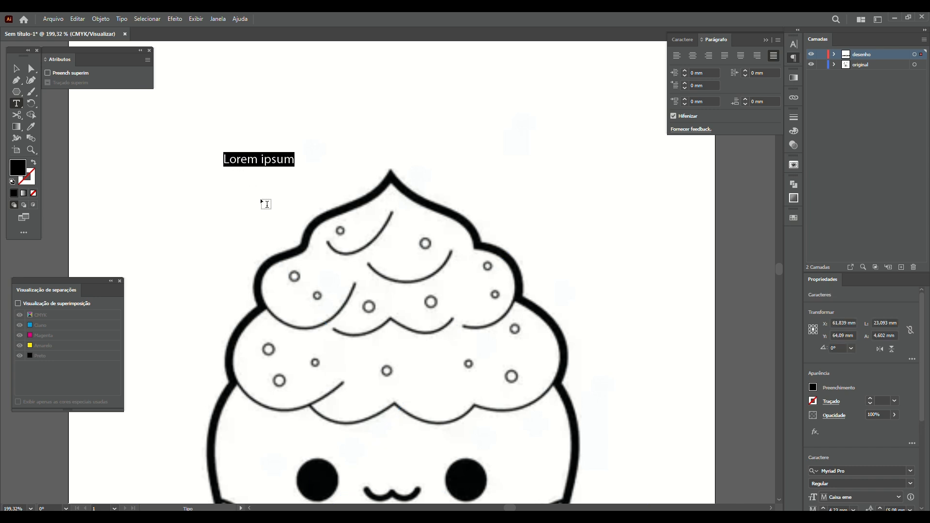
pyautogui.write('Jeferson')
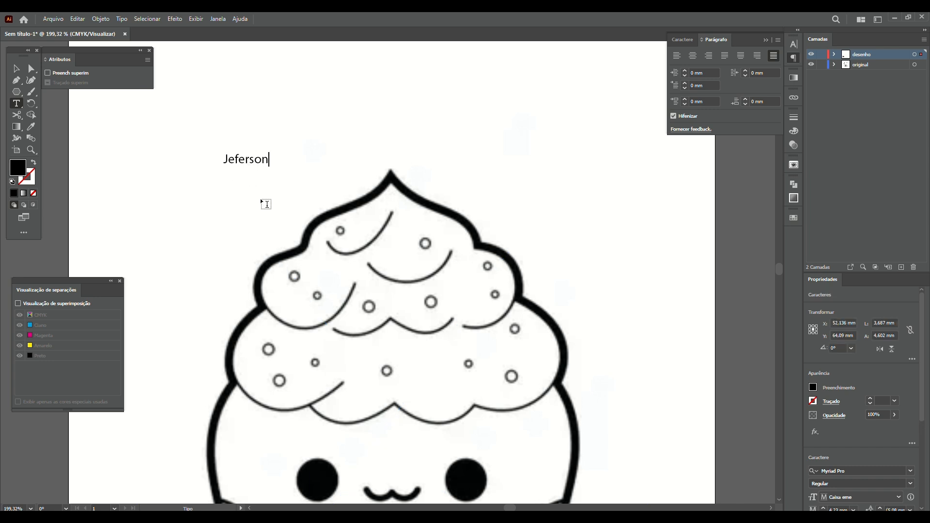
pyautogui.click(16, 68)
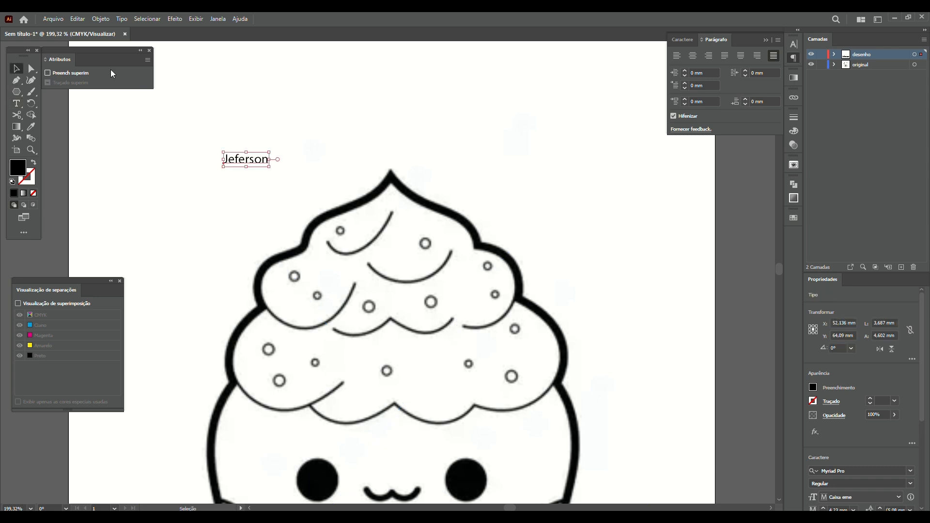
# Set the name in Big John, enlarge it to about 17.8 mm, stretch it, then delete it
pyautogui.click(682, 42)
pyautogui.click(777, 54)
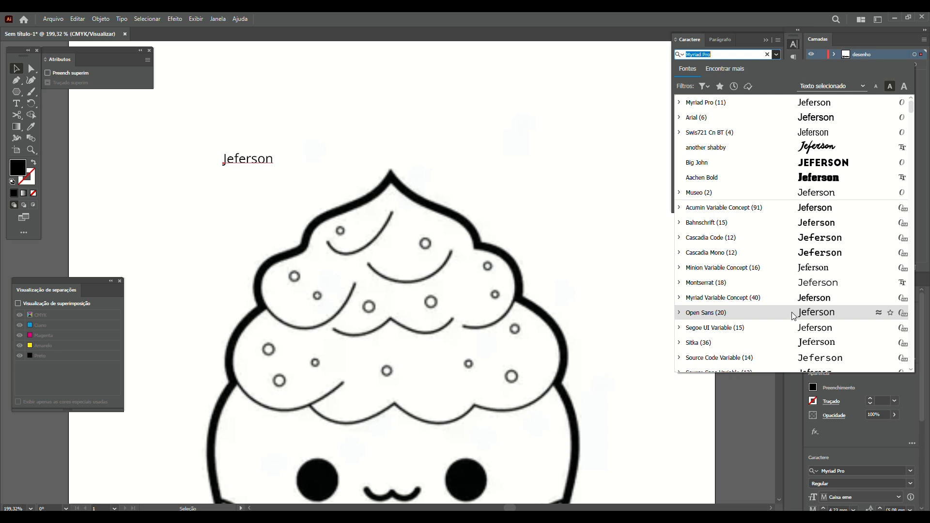
pyautogui.click(804, 164)
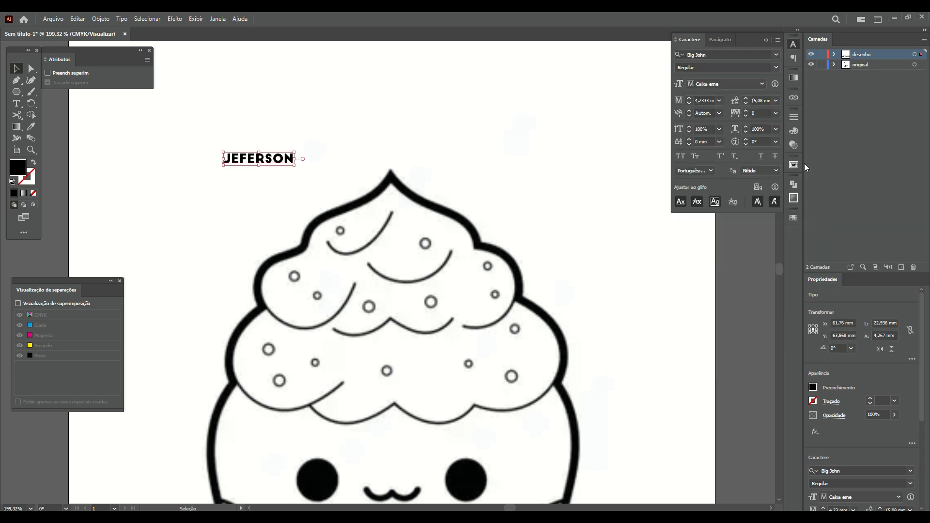
pyautogui.click(690, 99)
pyautogui.click(690, 99)
pyautogui.click(690, 99)
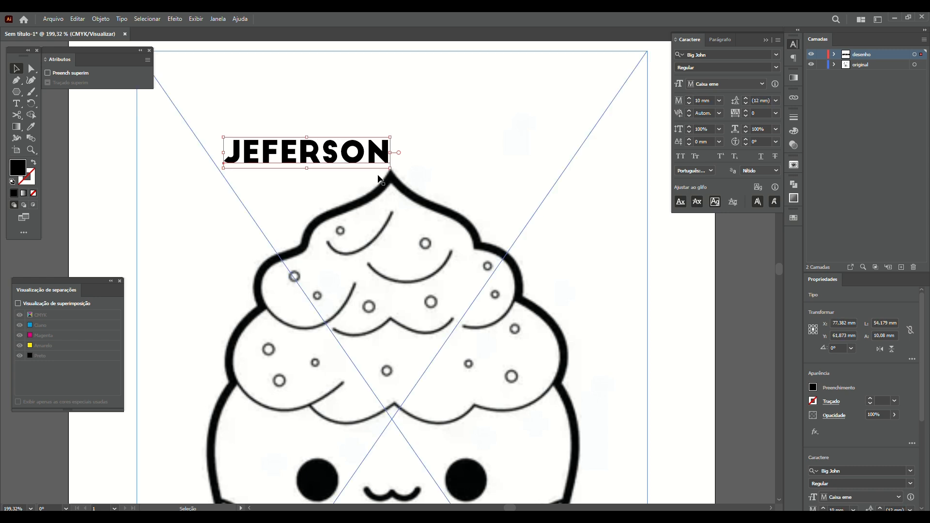
pyautogui.moveTo(390, 169); pyautogui.dragTo(357, 194)
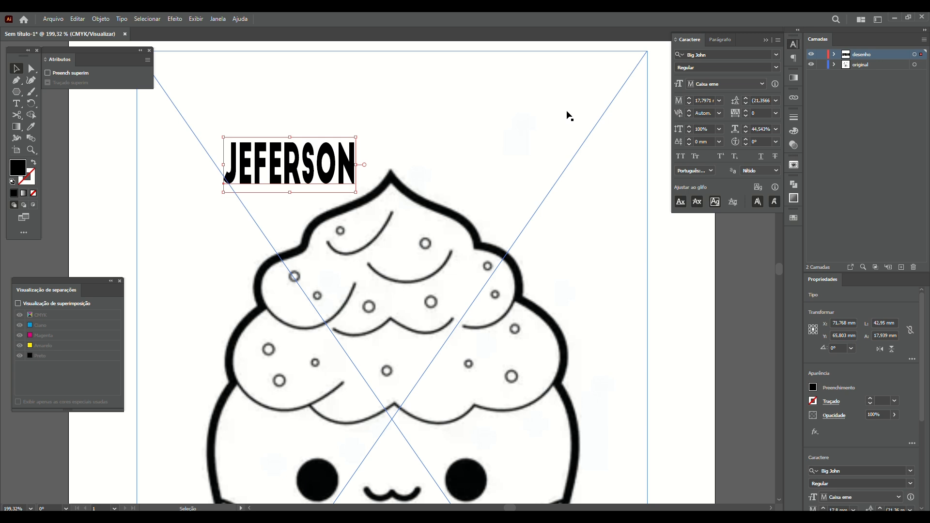
pyautogui.press('Delete')
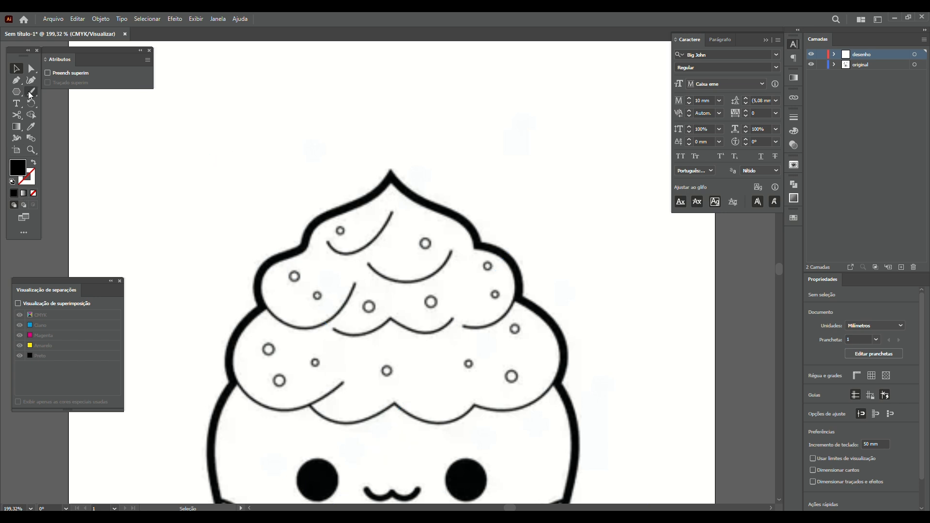
# Draw a hexagon about 49.4 × 42.8 mm above the cupcake's left side with fill set to None
pyautogui.click(17, 128)
pyautogui.click(245, 169)
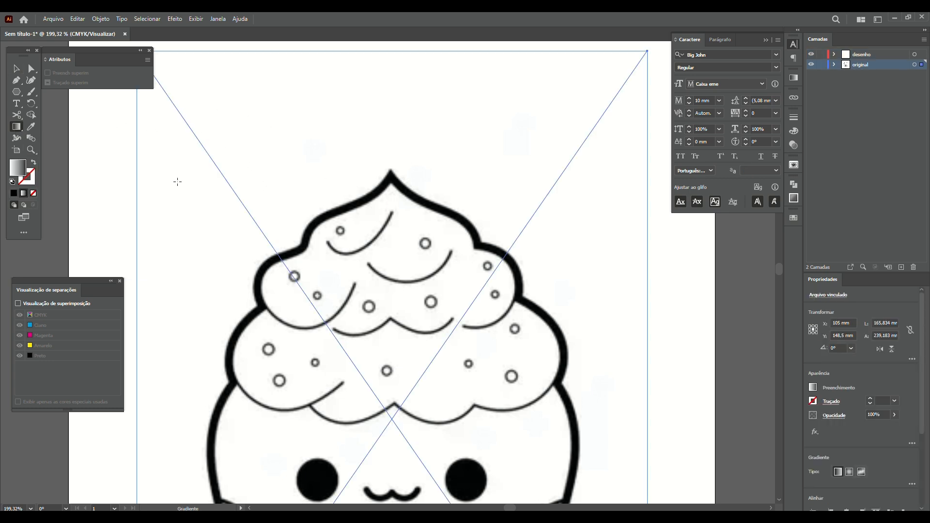
pyautogui.click(17, 91)
pyautogui.moveTo(249, 94); pyautogui.dragTo(313, 207)
pyautogui.press('v')
pyautogui.press('ctrl')
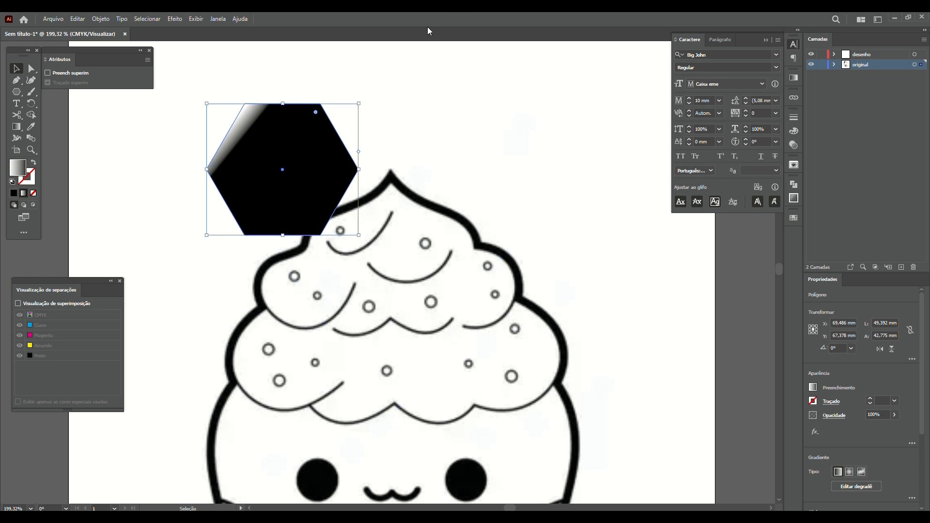
pyautogui.click(33, 193)
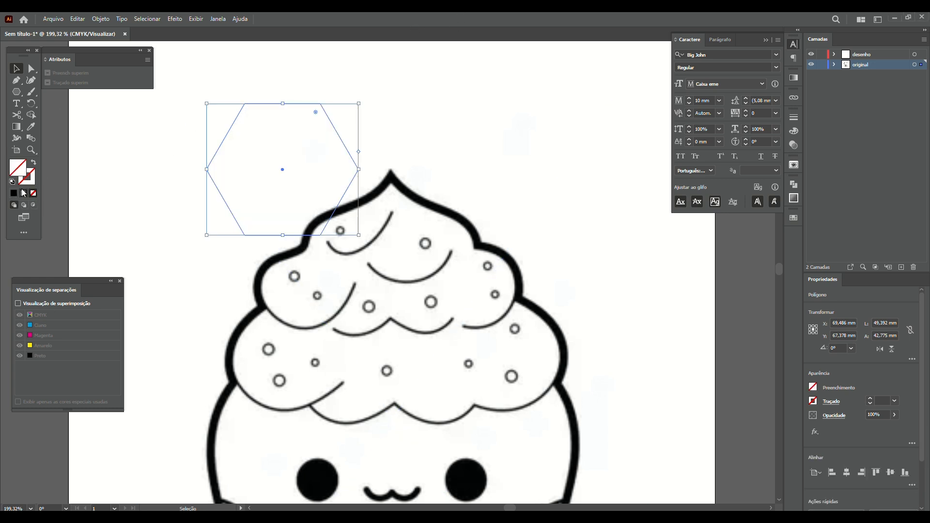
pyautogui.click(18, 128)
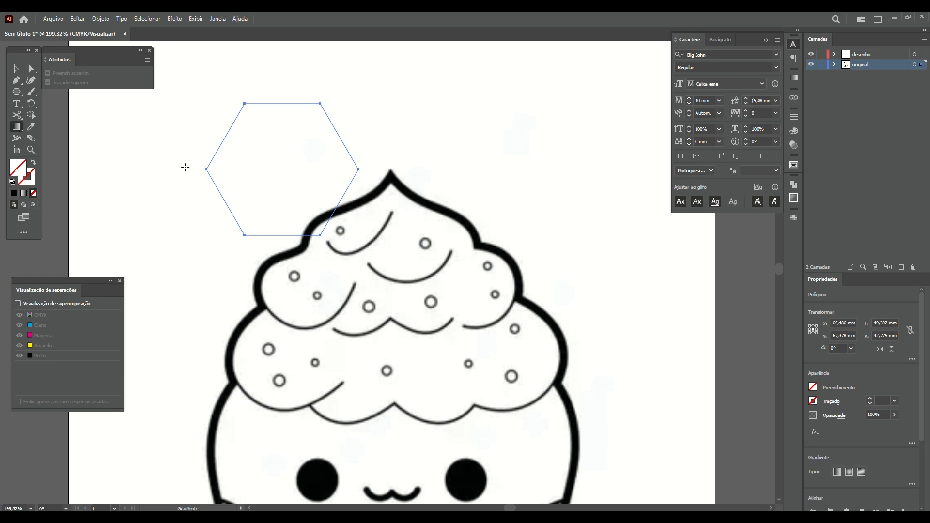
# Apply a white-to-black linear gradient to the hexagon and adjust its midpoint
pyautogui.click(23, 194)
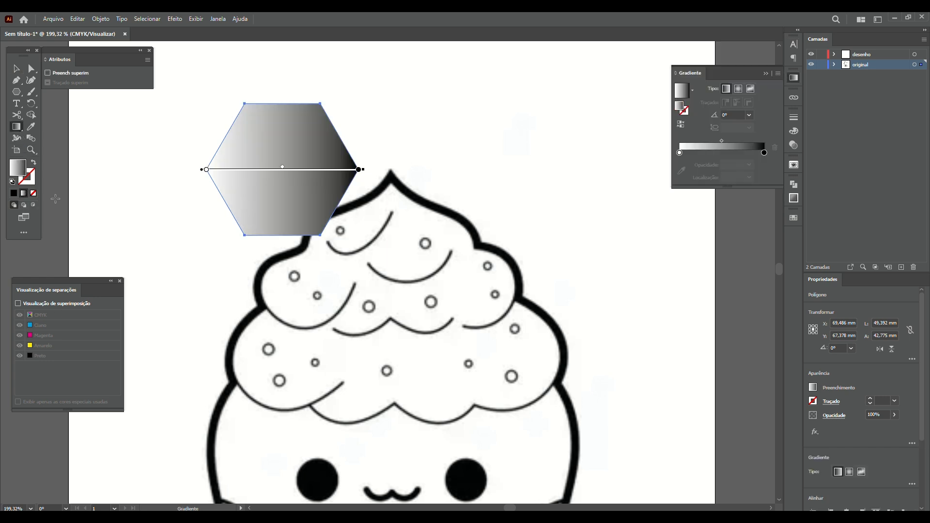
pyautogui.moveTo(284, 169); pyautogui.dragTo(237, 169)
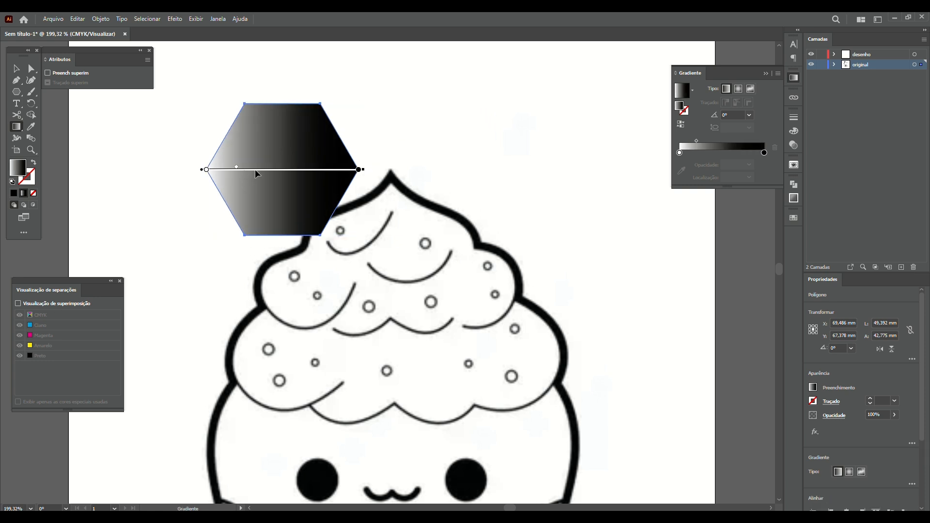
pyautogui.moveTo(238, 171); pyautogui.dragTo(235, 170)
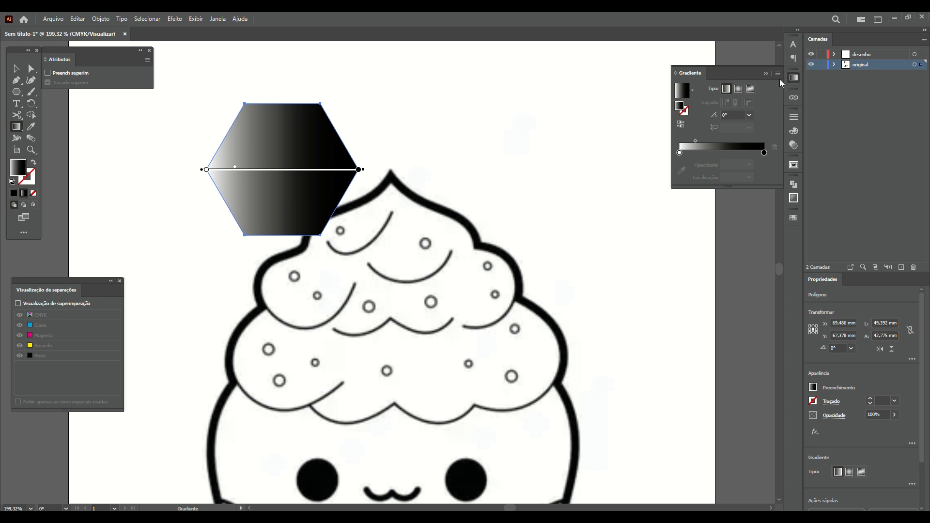
pyautogui.click(794, 77)
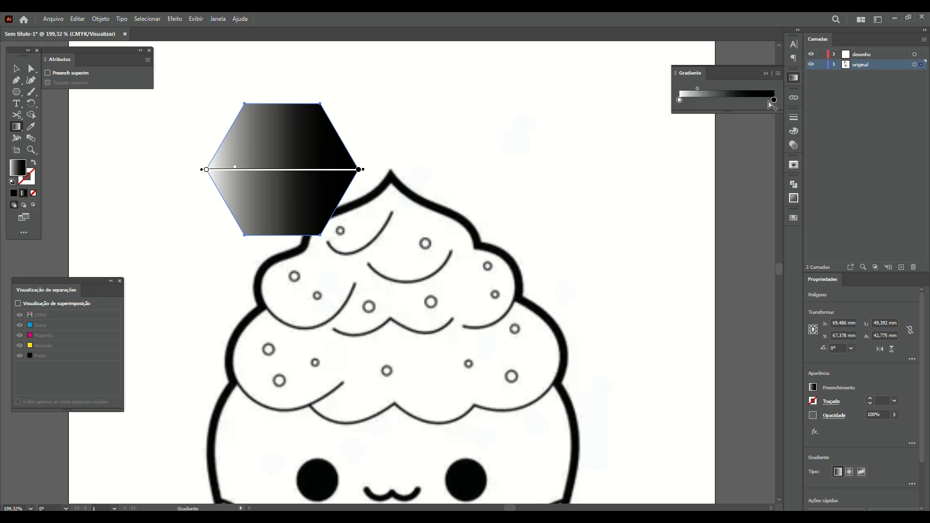
pyautogui.click(795, 78)
# Set the right gradient stop to CMYK magenta (C 0, M 100, Y 0, K 0)
pyautogui.doubleClick(765, 153)
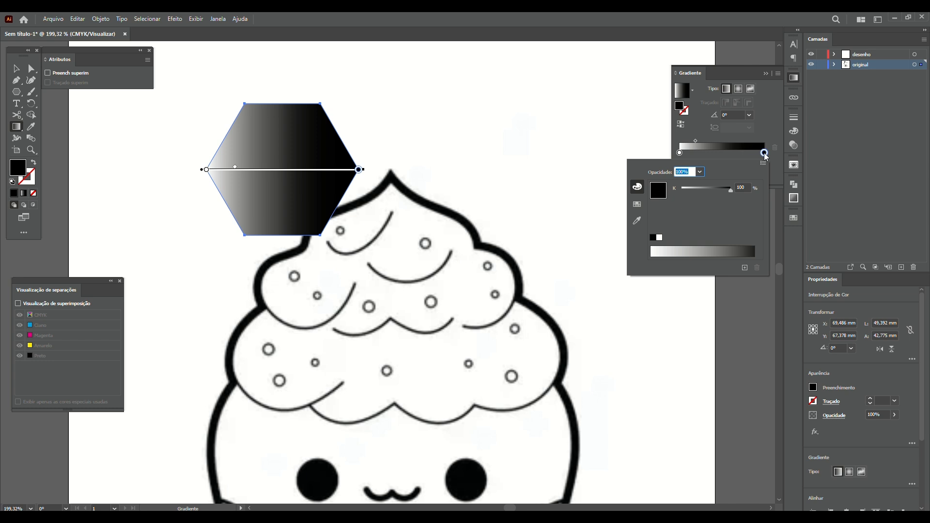
pyautogui.click(765, 164)
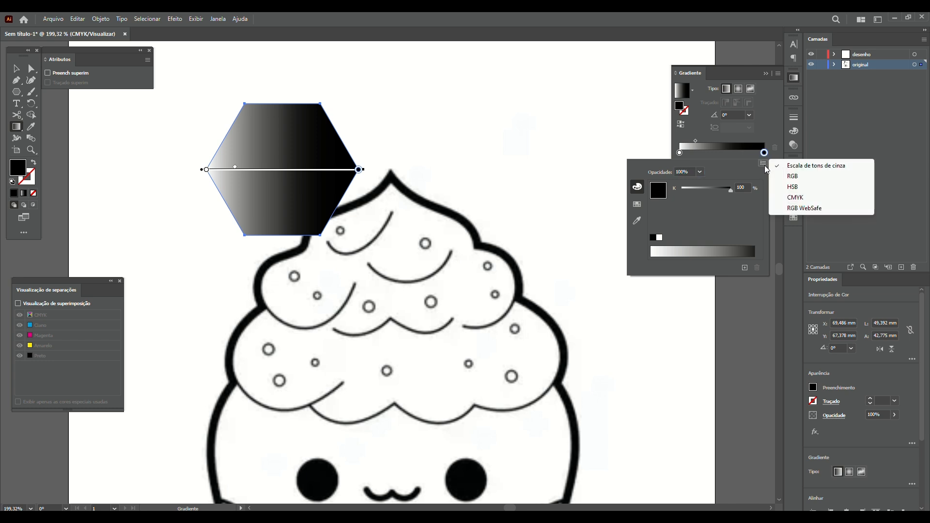
pyautogui.click(795, 199)
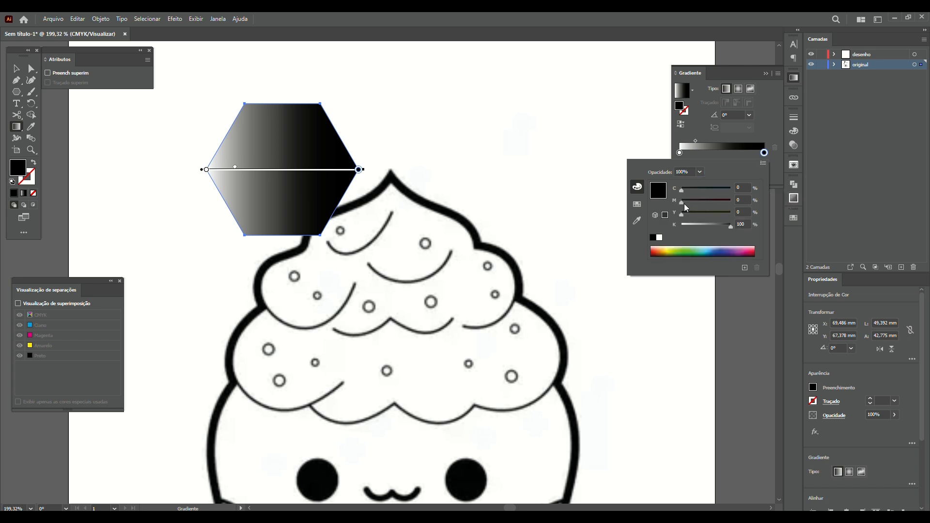
pyautogui.moveTo(682, 202); pyautogui.dragTo(634, 226)
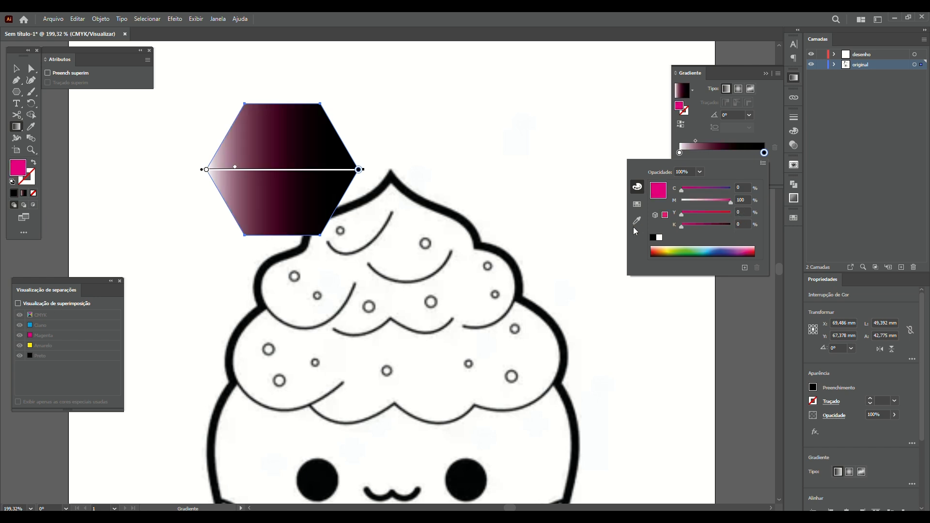
# Set the gradient's left stop to CMYK yellow
pyautogui.click(206, 171)
pyautogui.click(207, 171)
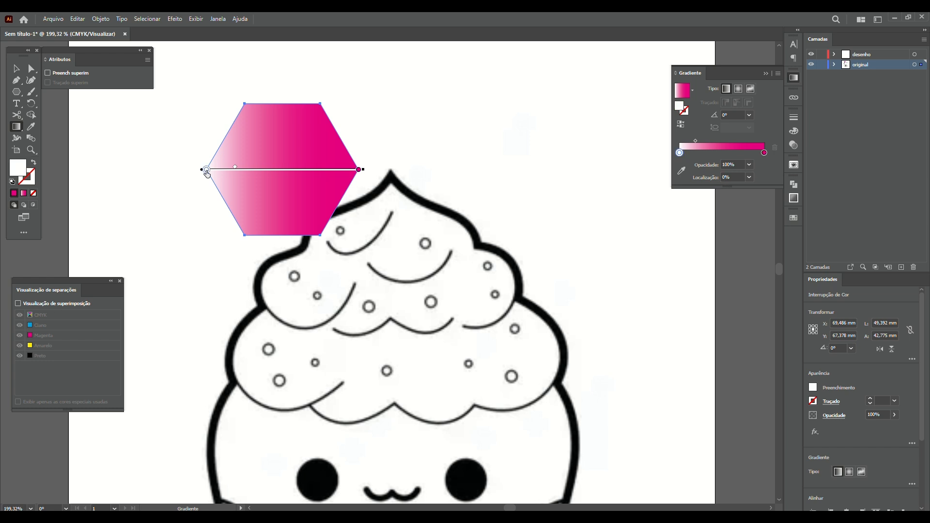
pyautogui.doubleClick(680, 154)
pyautogui.click(763, 164)
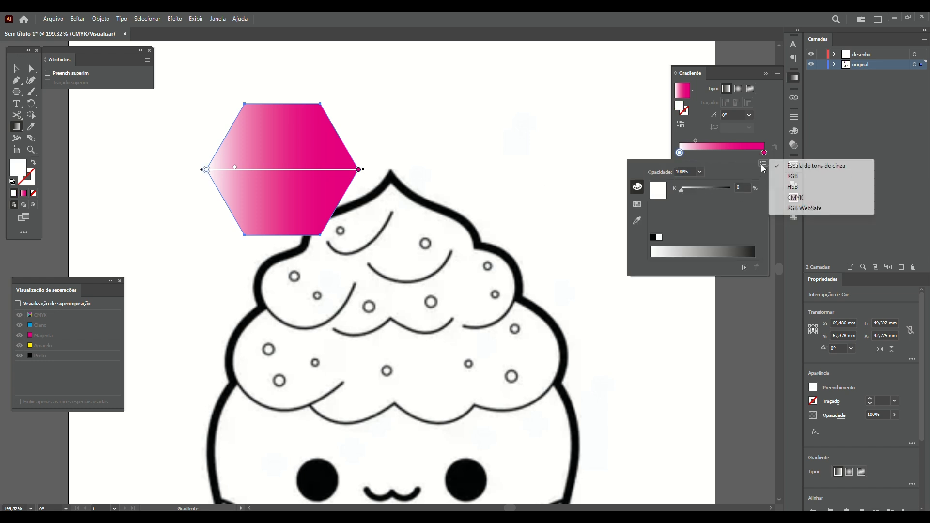
pyautogui.click(804, 199)
pyautogui.moveTo(682, 213); pyautogui.dragTo(732, 214)
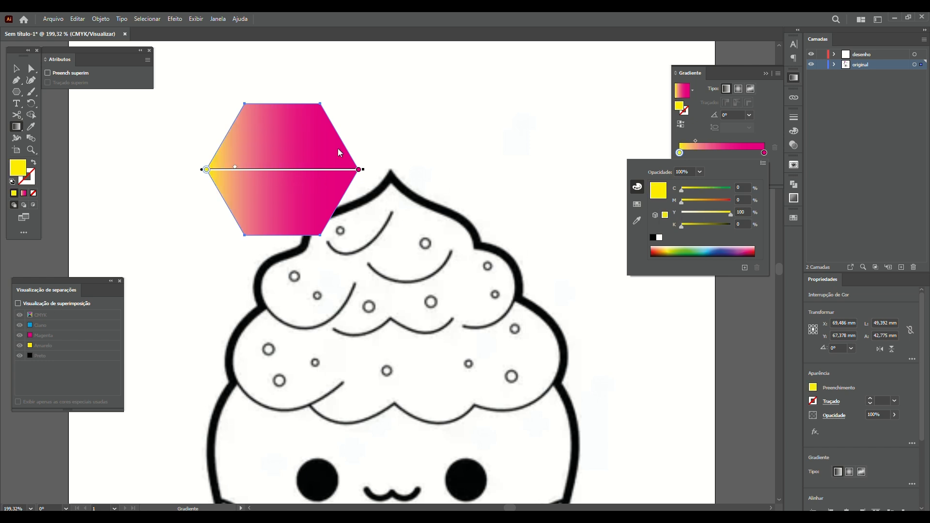
# Shift the midpoint, slide the yellow stop, add a magenta stop near 58%, then remove the hexagon
pyautogui.moveTo(236, 167)
pyautogui.mouseDown()
pyautogui.moveTo(280, 178)
pyautogui.moveTo(244, 169)
pyautogui.mouseUp()
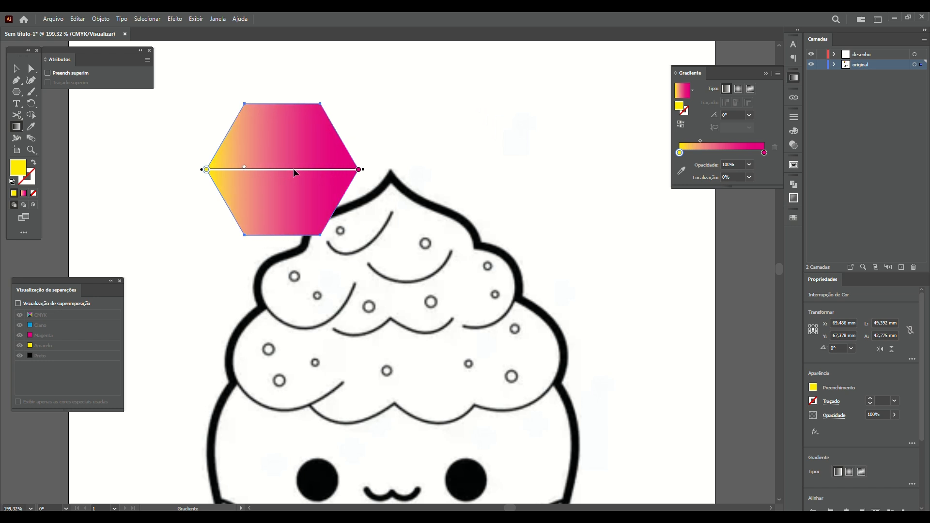
pyautogui.doubleClick(743, 152)
pyautogui.hotkey('ctrl', 'z')
pyautogui.moveTo(680, 153); pyautogui.dragTo(700, 153)
pyautogui.doubleClick(745, 152)
pyautogui.press('Escape')
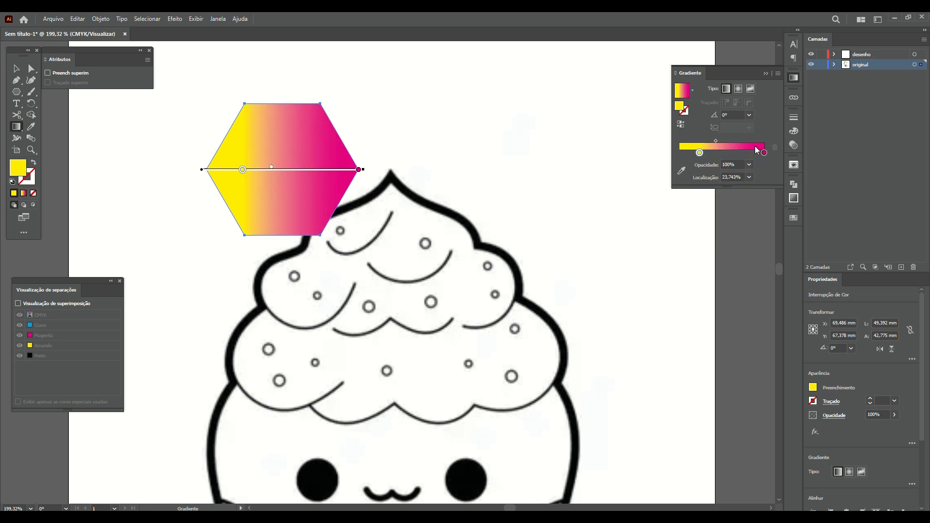
pyautogui.click(749, 153)
pyautogui.moveTo(746, 153)
pyautogui.mouseDown()
pyautogui.moveTo(729, 155)
pyautogui.moveTo(739, 154)
pyautogui.mouseUp()
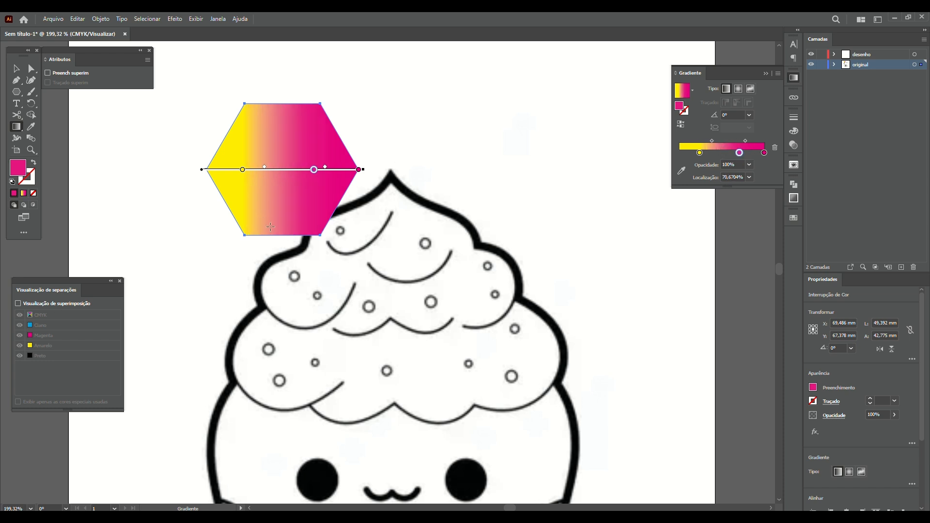
pyautogui.hotkey('ctrl', 'z')
pyautogui.hotkey('ctrl', 'z')
pyautogui.hotkey('ctrl', 'z')
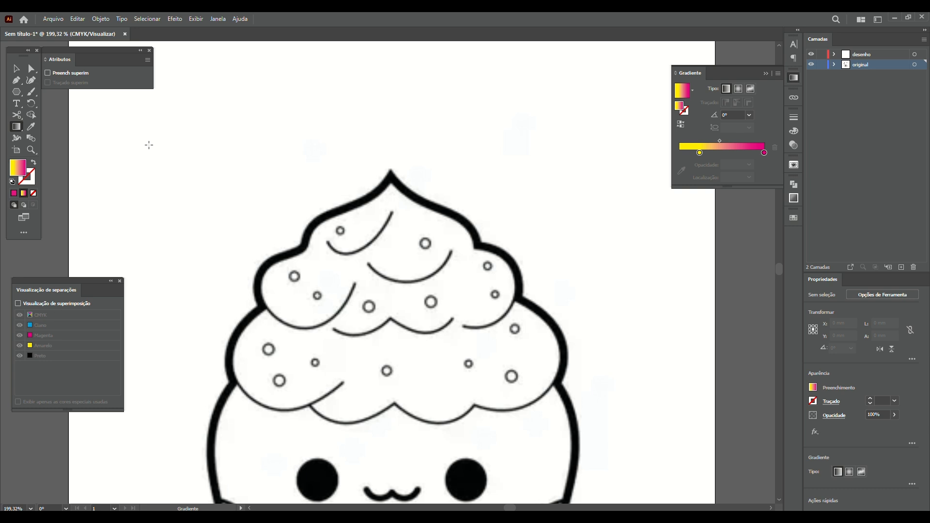
# Lock the 'original' layer holding the cupcake reference image
pyautogui.click(16, 68)
pyautogui.click(284, 228)
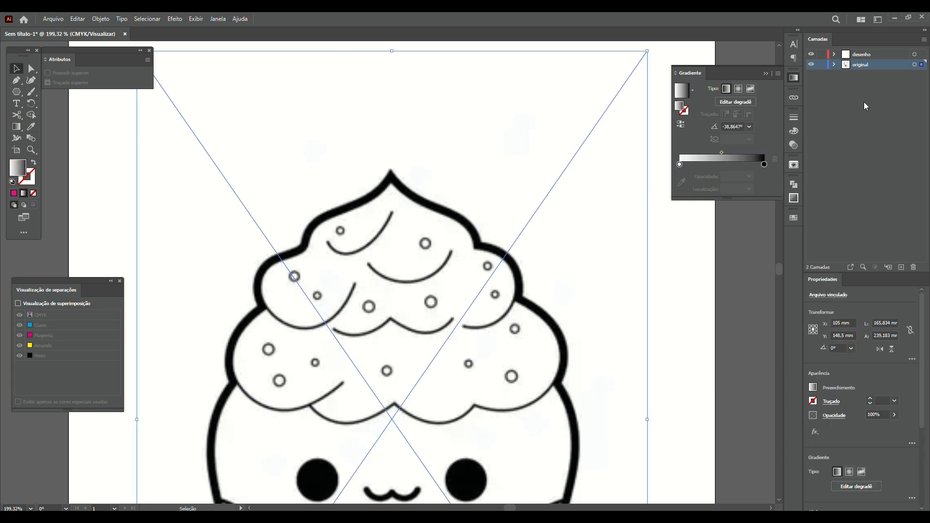
pyautogui.click(822, 64)
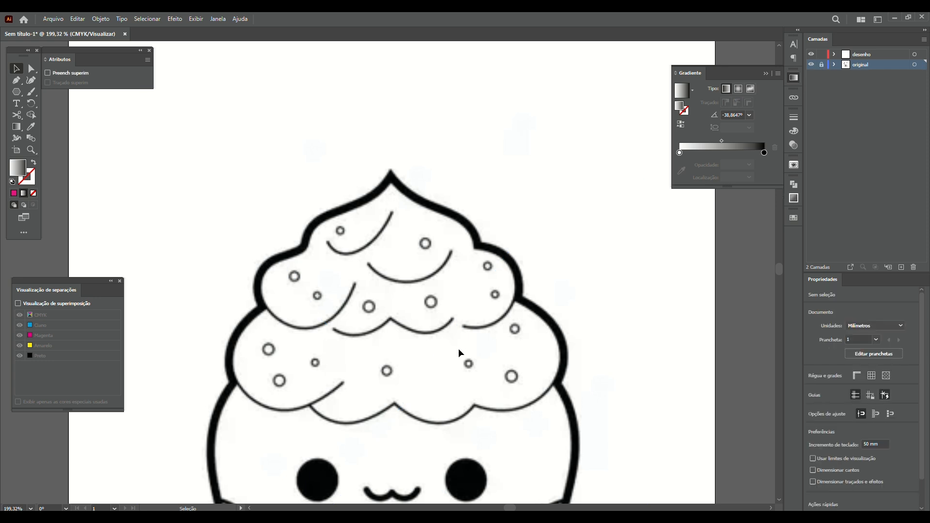
pyautogui.scroll(-5, 481, 291)
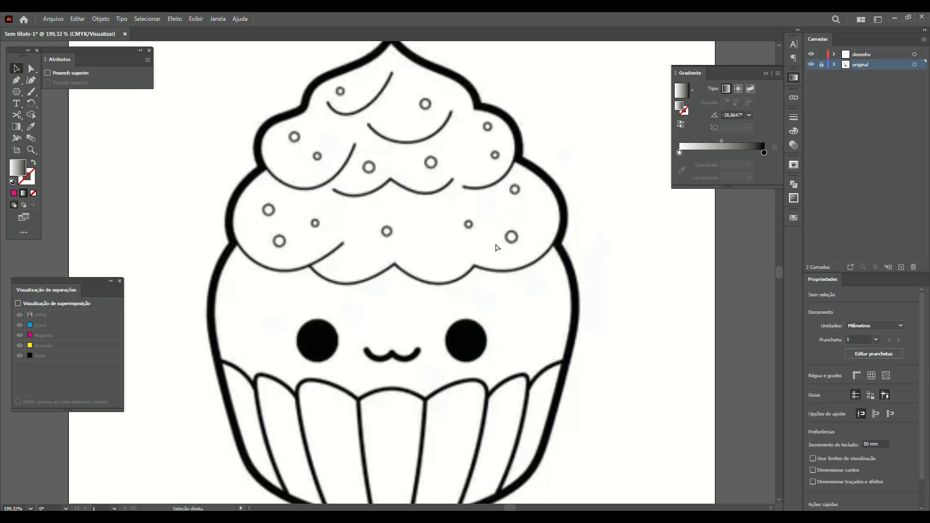
pyautogui.press('v')
# Zoom in step by step on the cupcake's face
pyautogui.hotkey('ctrl', '+')
pyautogui.hotkey('ctrl', '+')
pyautogui.hotkey('ctrl', '+')
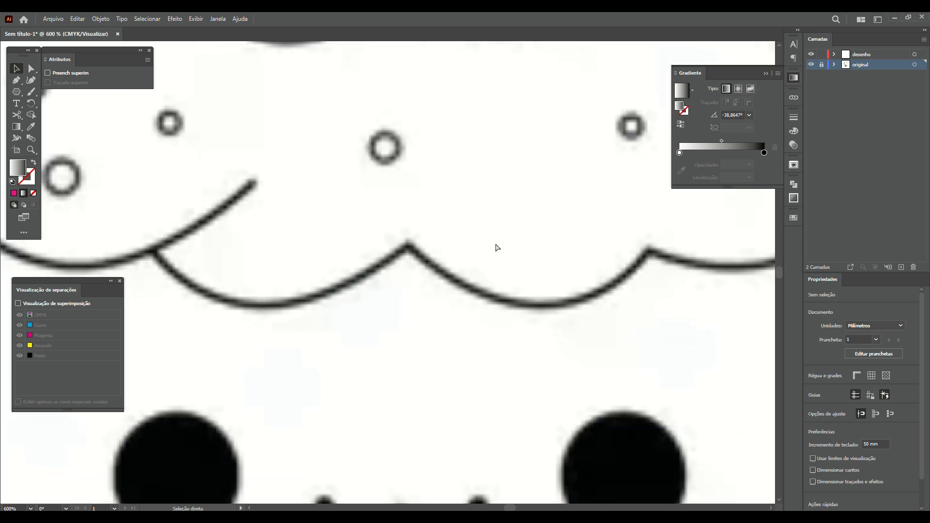
pyautogui.hotkey('ctrl', '0')
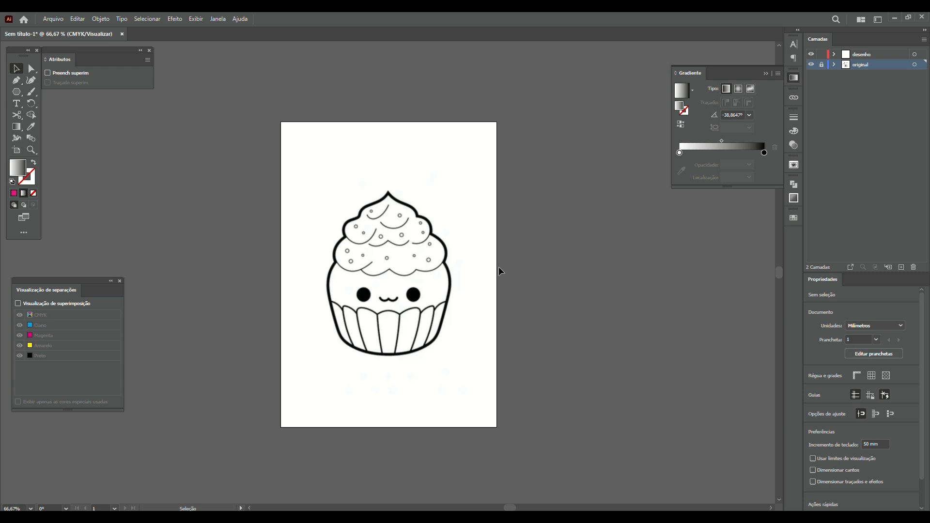
pyautogui.press('z')
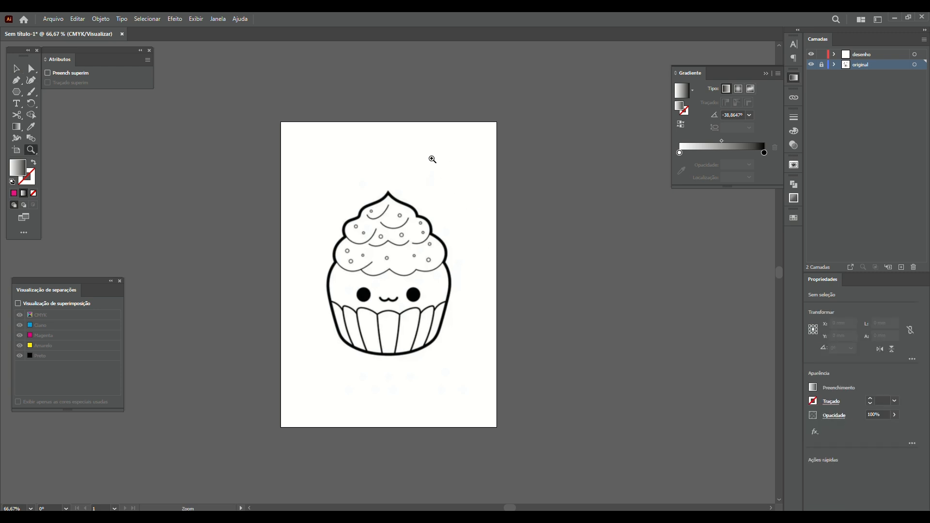
pyautogui.moveTo(303, 178); pyautogui.dragTo(409, 254)
pyautogui.moveTo(487, 321); pyautogui.dragTo(422, 339)
pyautogui.moveTo(511, 399); pyautogui.dragTo(642, 467)
pyautogui.moveTo(615, 421); pyautogui.dragTo(503, 324)
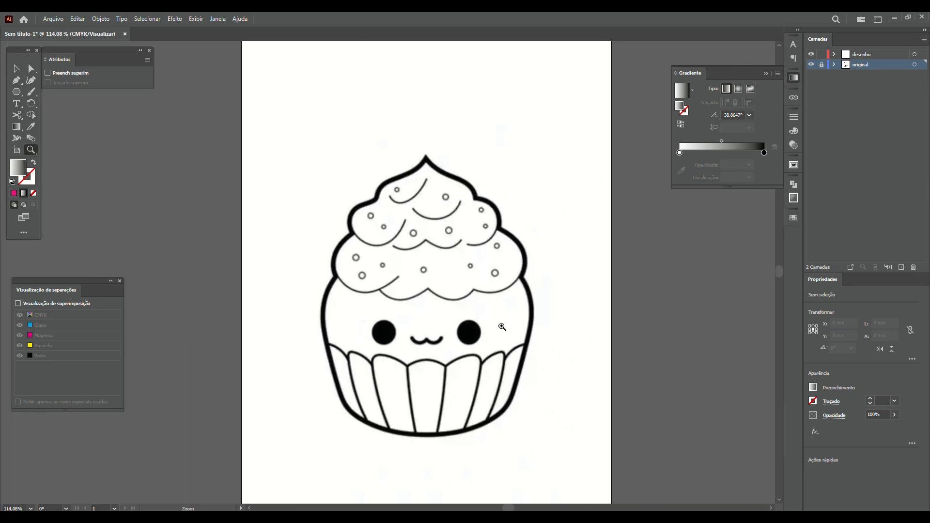
# Pan down to the cupcake's base, zoom closely on the mouth, then fit the artboard in view
pyautogui.press('space')
pyautogui.moveTo(323, 157); pyautogui.dragTo(400, 251)
pyautogui.moveTo(497, 427); pyautogui.dragTo(400, 389)
pyautogui.moveTo(414, 433); pyautogui.dragTo(391, 349)
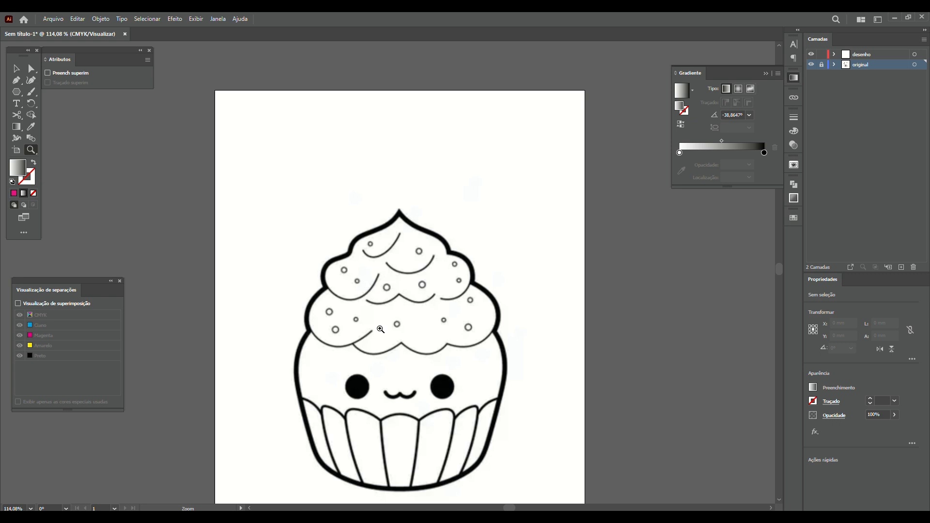
pyautogui.hotkey('ctrl', '0')
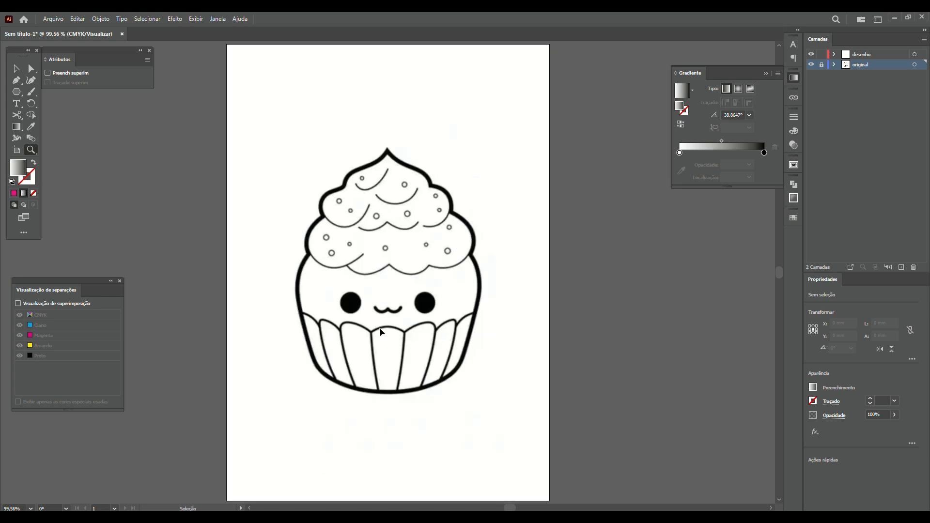
pyautogui.moveTo(392, 305); pyautogui.dragTo(821, 457)
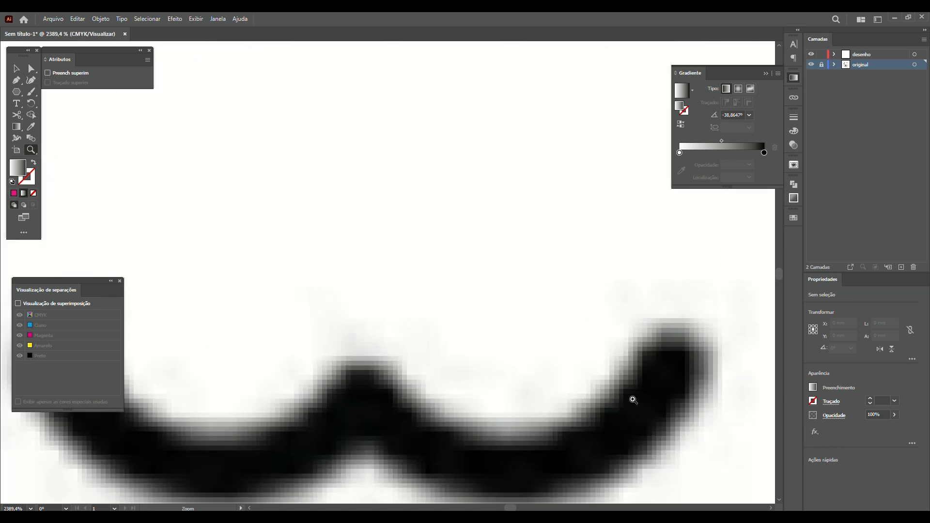
pyautogui.hotkey('ctrl', '0')
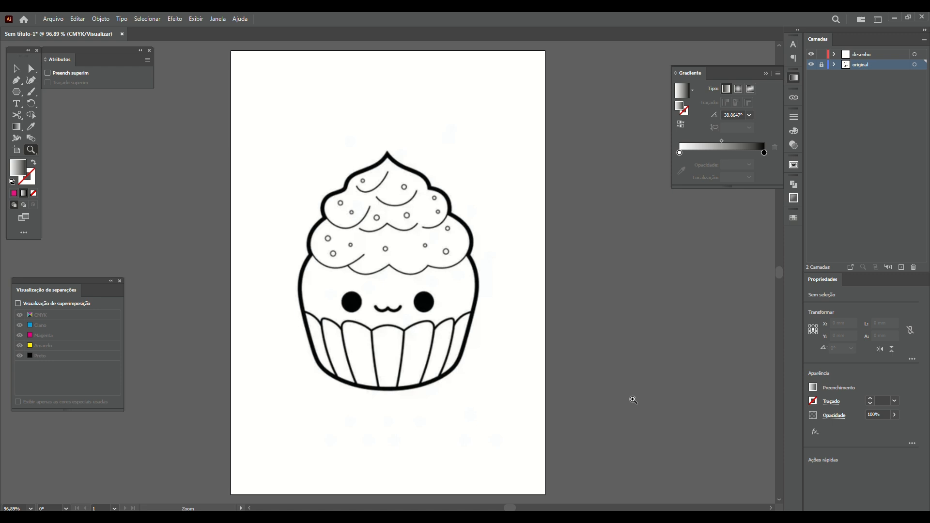
pyautogui.click(104, 20)
pyautogui.click(103, 20)
pyautogui.click(58, 19)
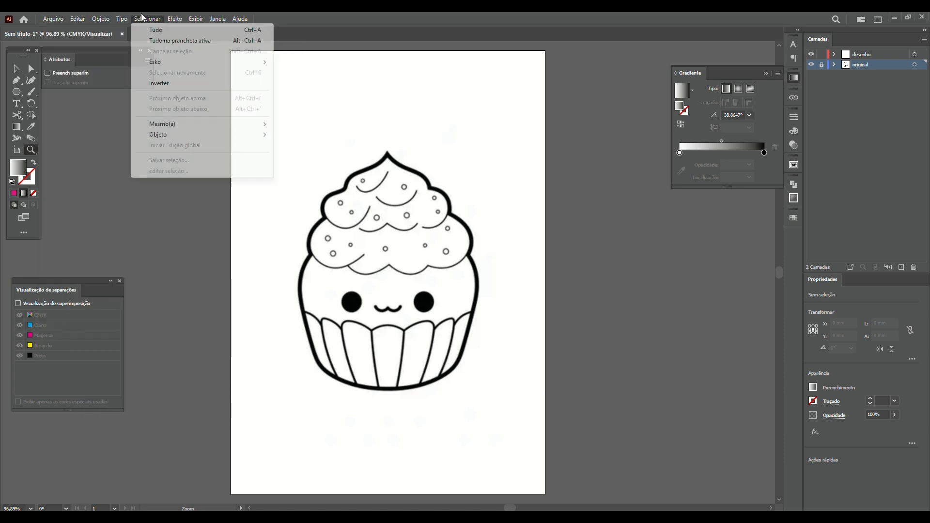
pyautogui.moveTo(194, 18)
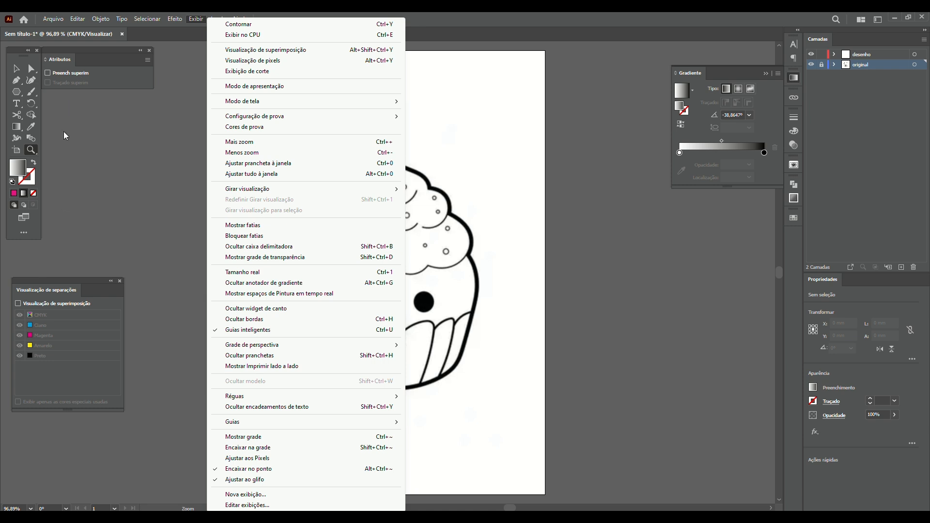
pyautogui.click(335, 14)
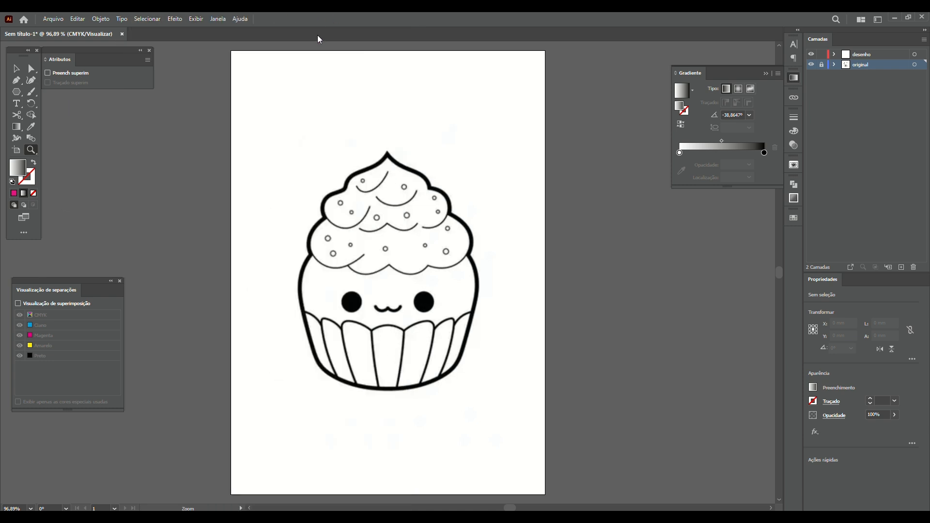
pyautogui.click(16, 69)
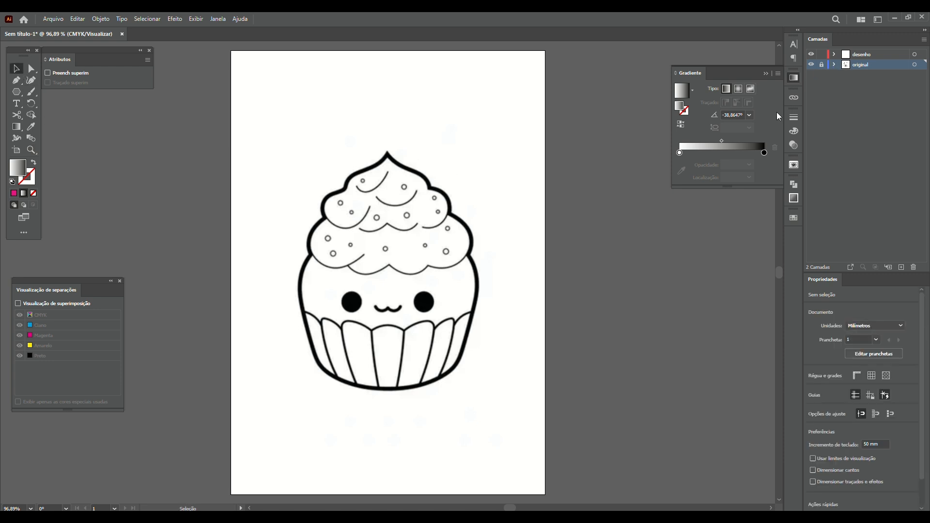
# Unlock the 'original' layer, delete the old reference image and place cup.jpg on the artboard
pyautogui.click(822, 66)
pyautogui.click(438, 311)
pyautogui.press('Delete')
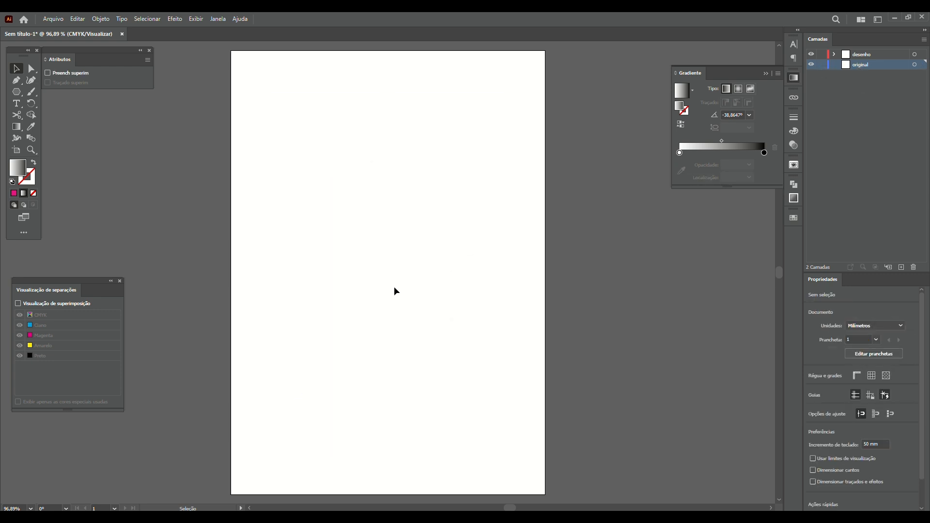
pyautogui.press('ctrl')
pyautogui.hotkey('ctrl', 'shift', 'p')
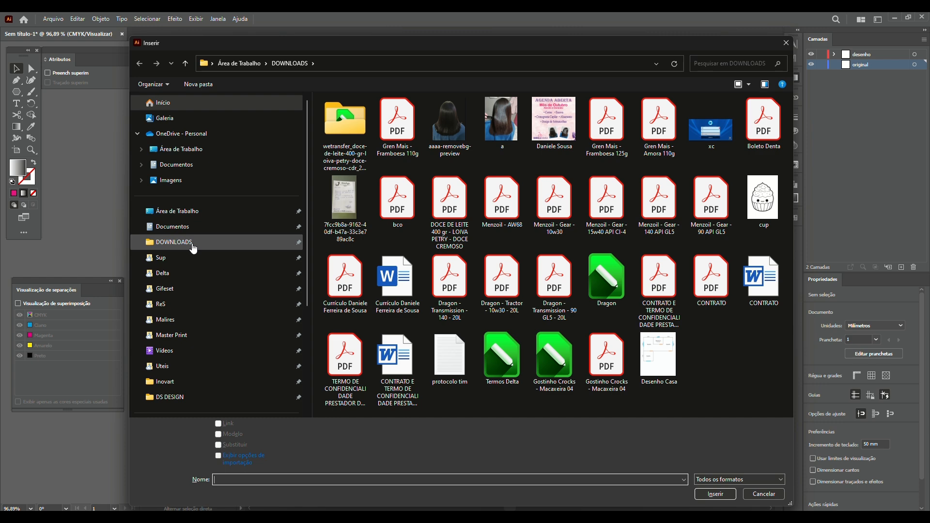
pyautogui.doubleClick(757, 199)
pyautogui.click(339, 140)
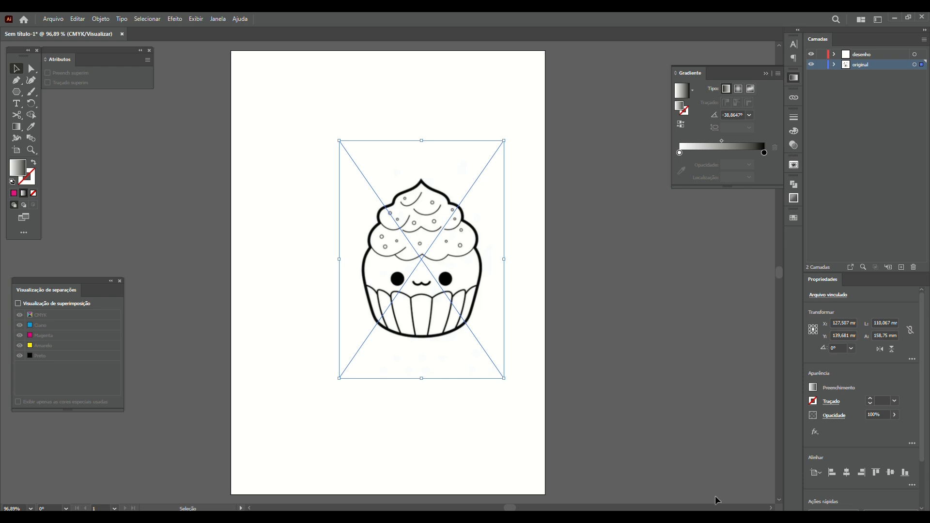
# Centre the cup image horizontally and vertically, lock 'original' again and make 'desenho' the active layer
pyautogui.click(847, 472)
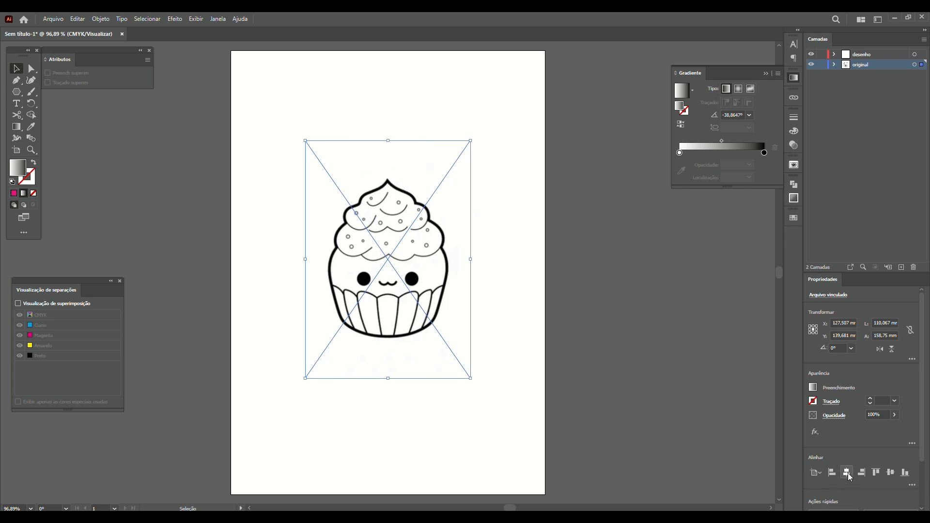
pyautogui.click(894, 472)
pyautogui.click(634, 367)
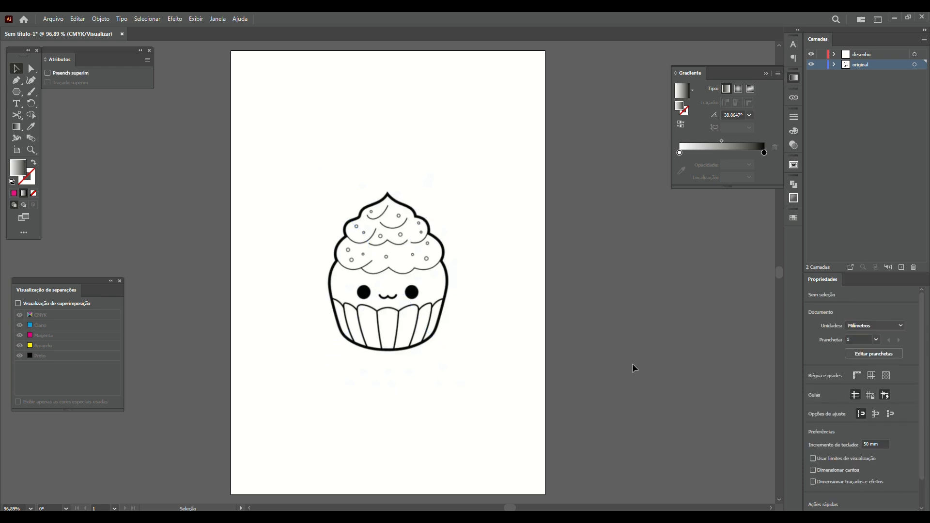
pyautogui.click(821, 65)
pyautogui.click(855, 55)
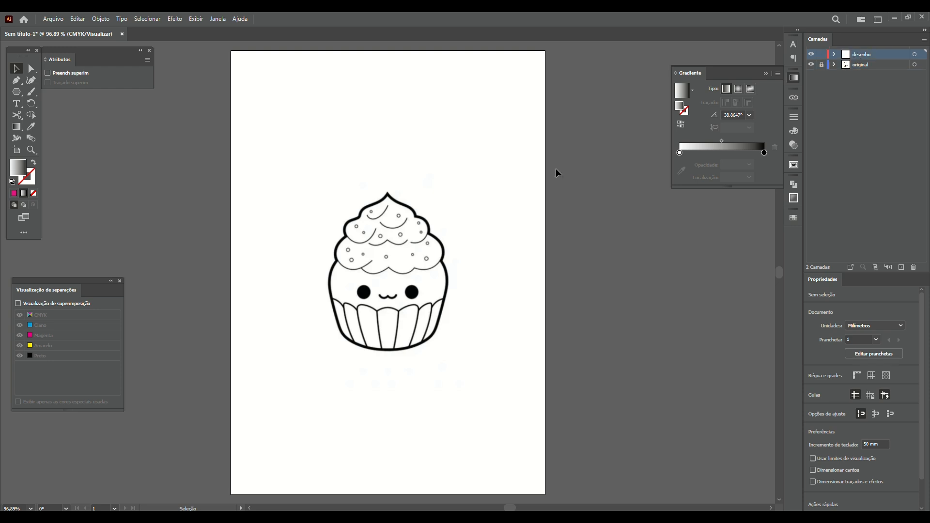